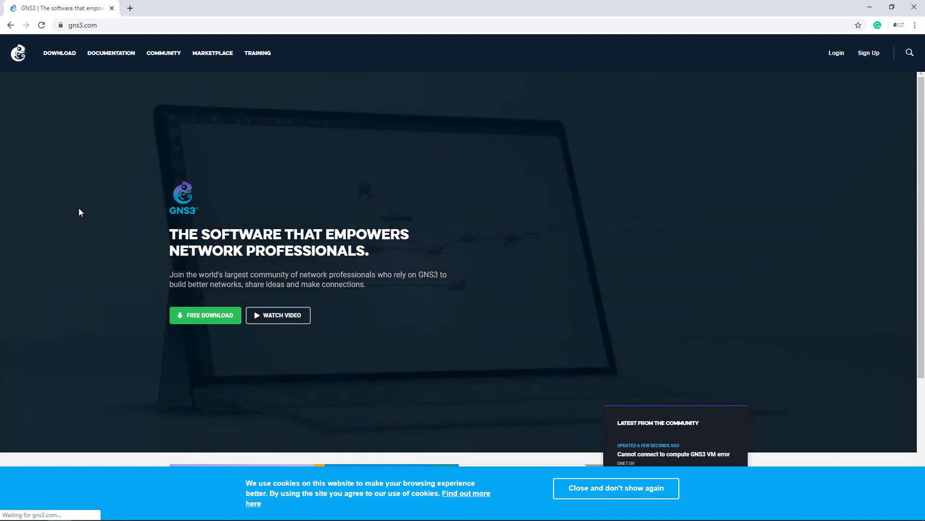
# Dismiss the cookie notice and sign in to the GNS3 site with the saved autofill login
pyautogui.click(571, 489)
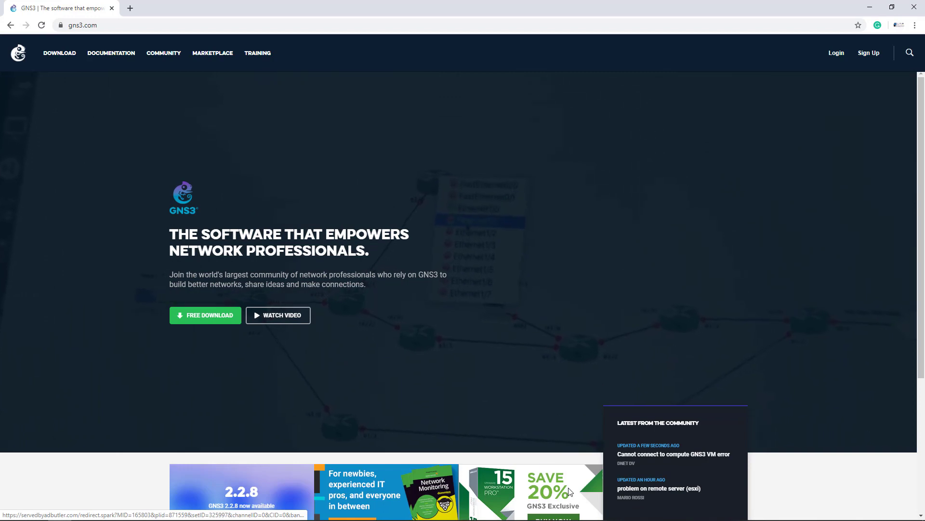
pyautogui.click(174, 322)
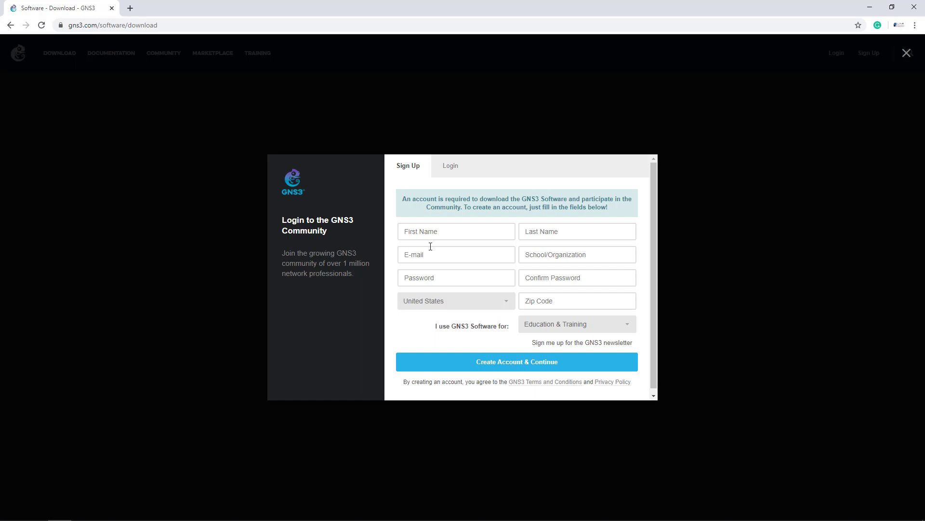
pyautogui.click(450, 165)
pyautogui.click(427, 272)
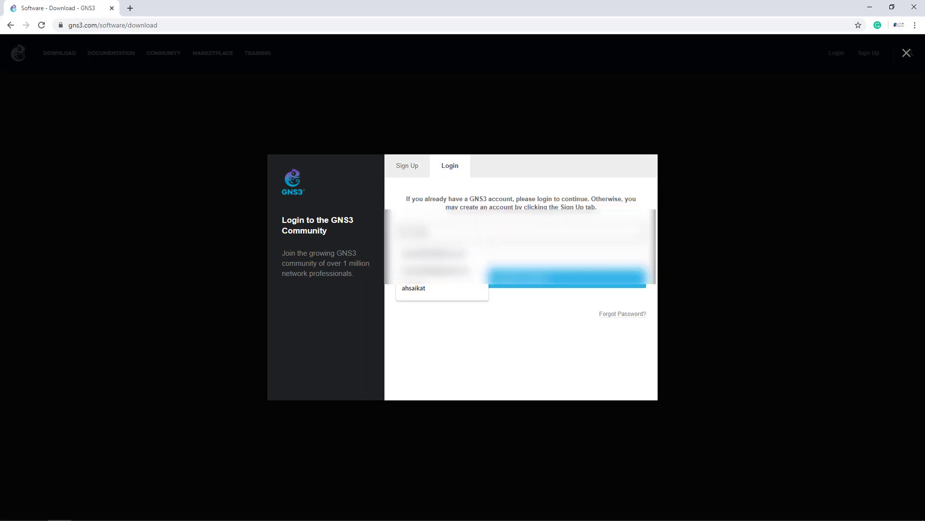
pyautogui.press('Down')
pyautogui.press('Return')
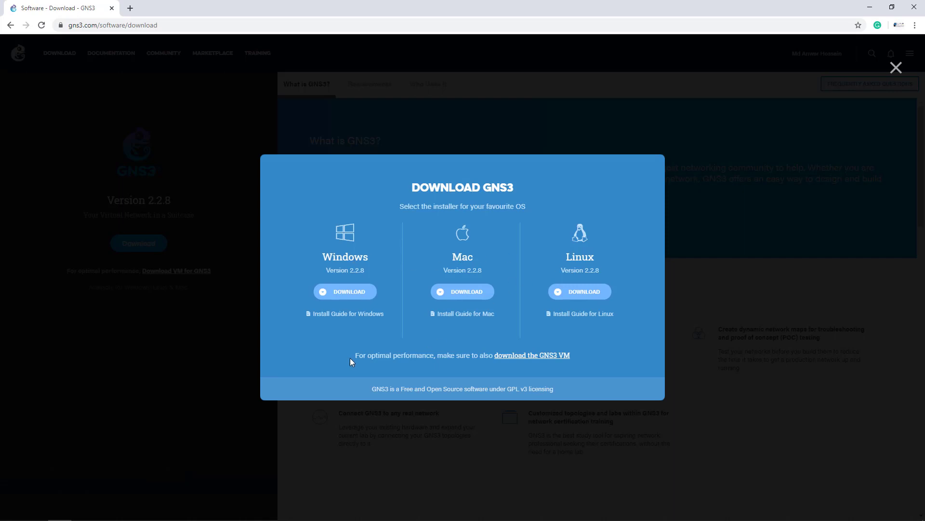
# Download the Windows GNS3-2.2.8-all-in-one-regular.exe installer from the Download GNS3 dialog
pyautogui.moveTo(357, 357); pyautogui.dragTo(569, 354)
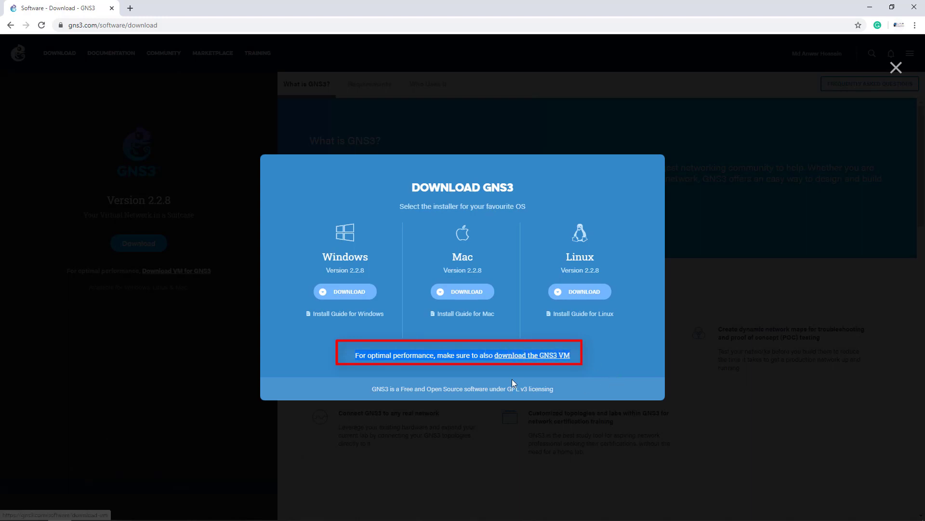
pyautogui.click(412, 363)
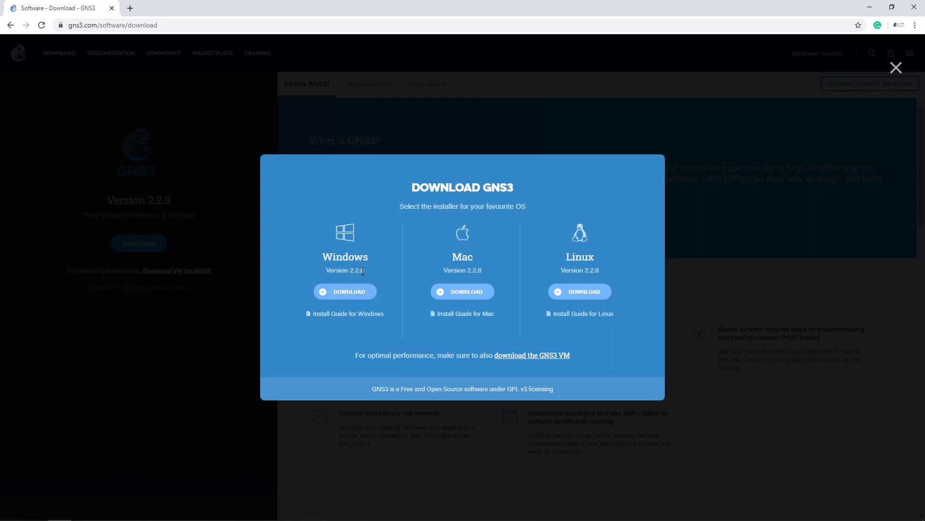
pyautogui.click(345, 295)
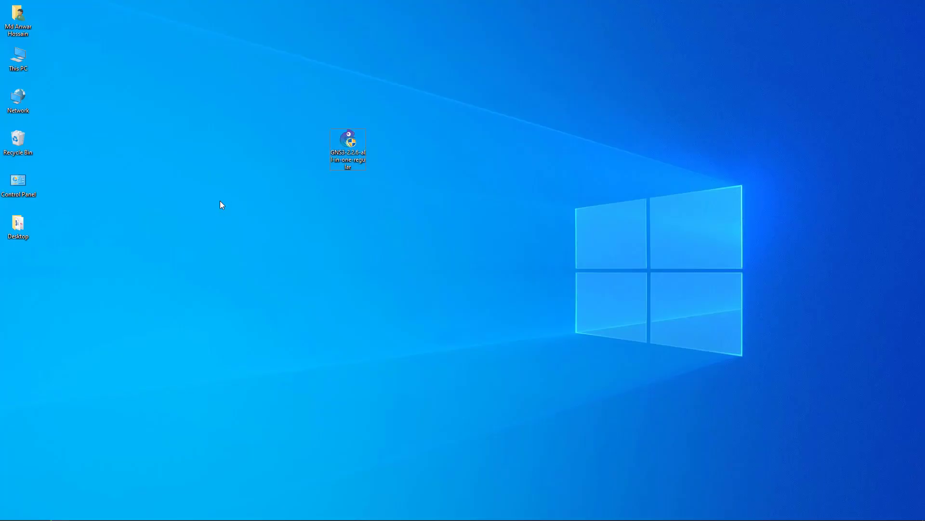
# Refresh the desktop, then start GNS3 Setup, accepting the license and default Start Menu folder
pyautogui.rightClick(502, 163)
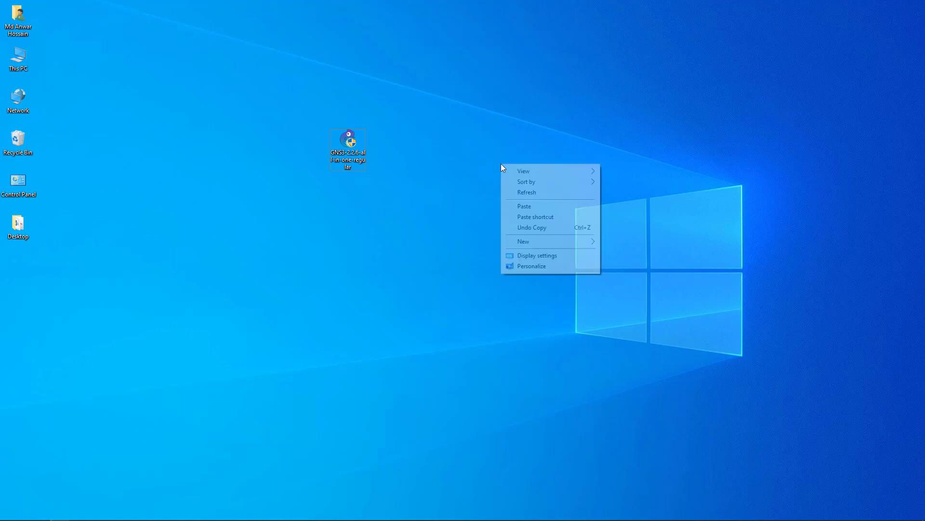
pyautogui.click(519, 192)
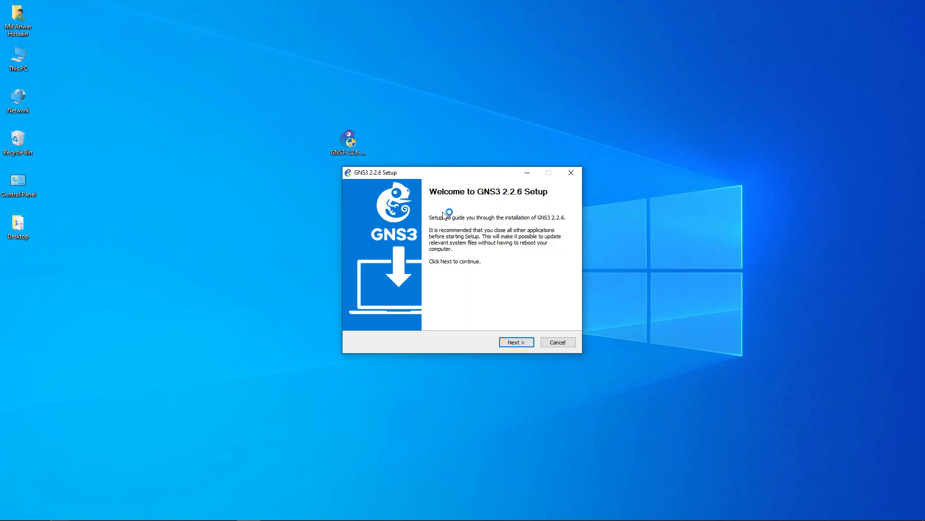
pyautogui.click(514, 343)
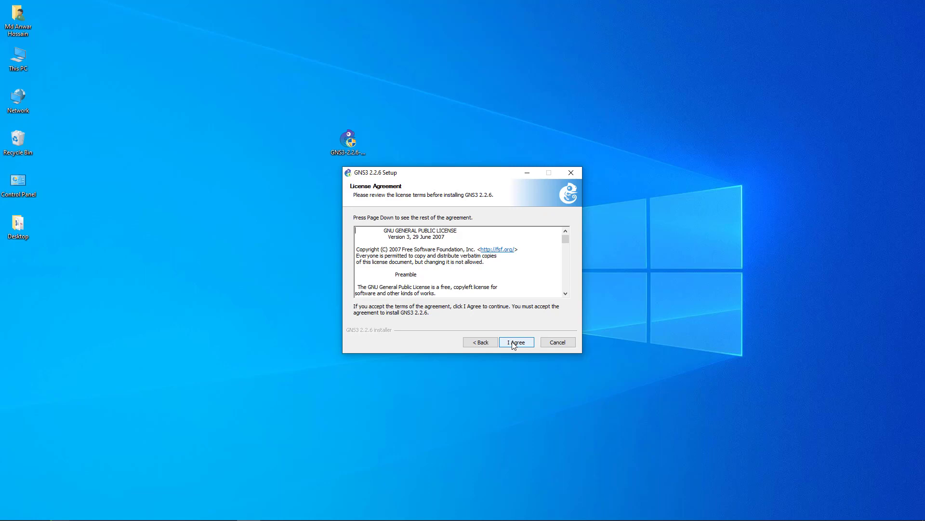
pyautogui.click(514, 343)
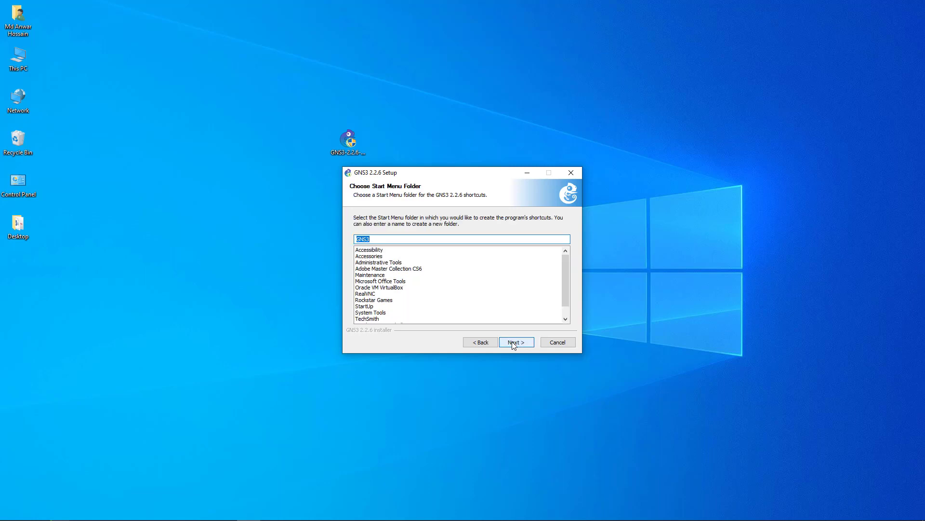
pyautogui.click(513, 343)
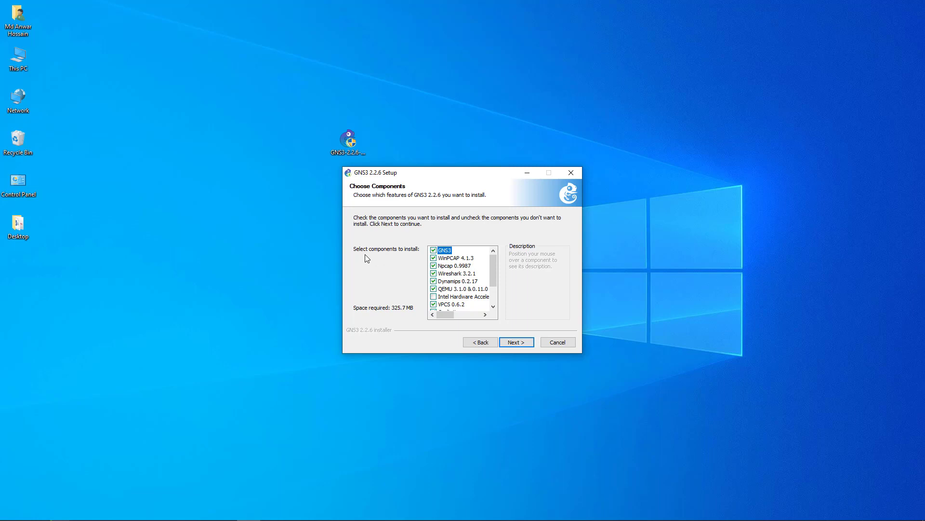
# Review the component descriptions, keep the default components and location, and install
pyautogui.moveTo(439, 259)
pyautogui.press('Down')
pyautogui.press('Down')
pyautogui.press('Down')
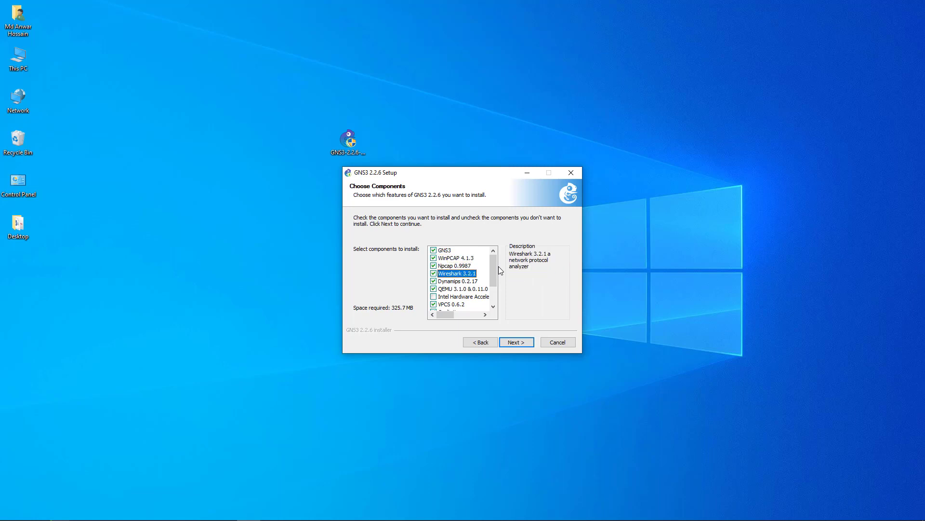
pyautogui.press('Down')
pyautogui.press('Down')
pyautogui.press('Down')
pyautogui.press('Down')
pyautogui.press('Down')
pyautogui.press('Down')
pyautogui.press('Down')
pyautogui.press('Down')
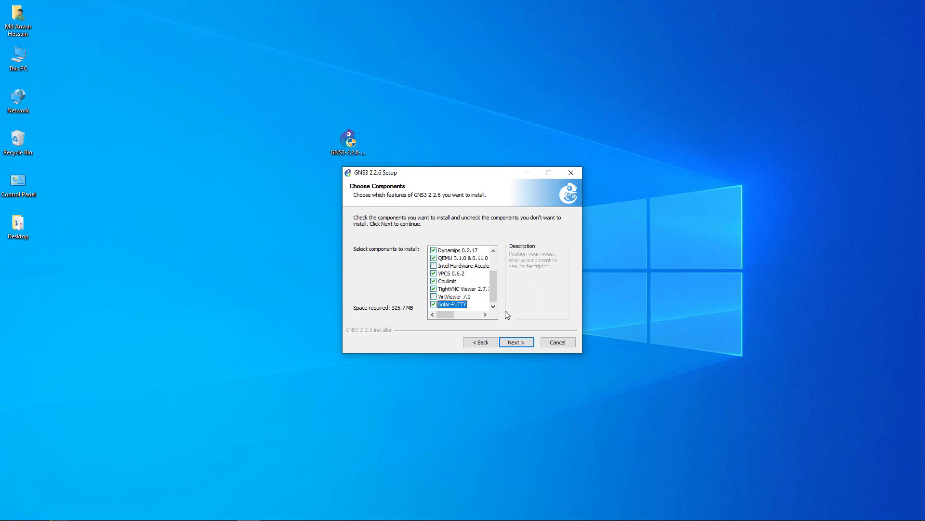
pyautogui.click(512, 341)
pyautogui.click(511, 341)
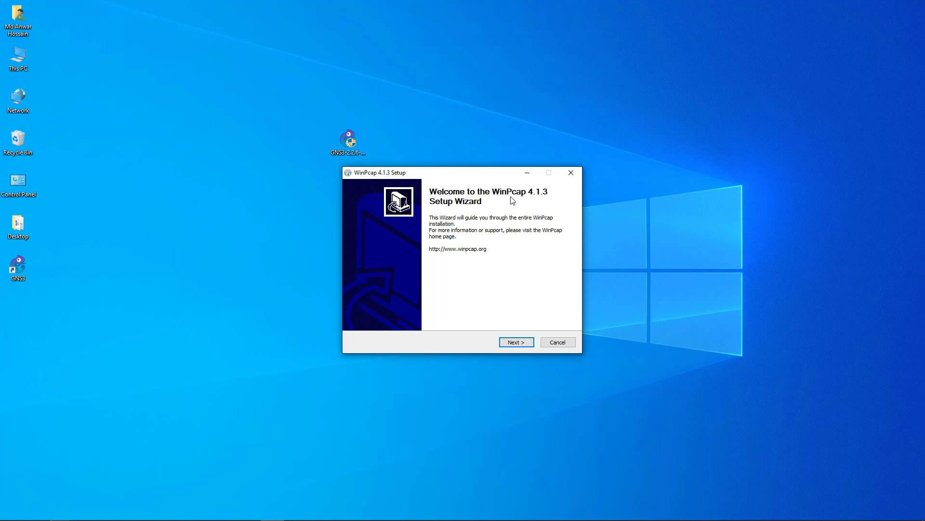
# Install WinPcap 4.1.3 with default options
pyautogui.click(515, 342)
pyautogui.click(513, 343)
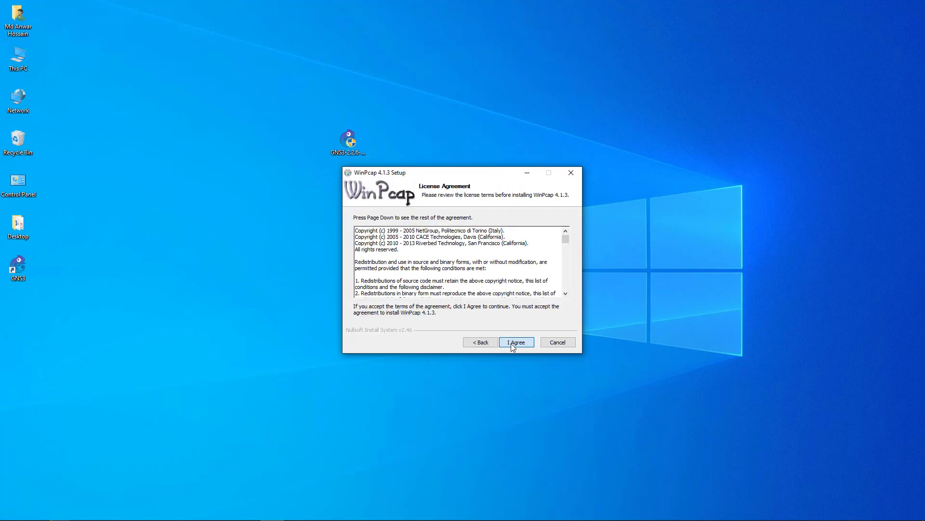
pyautogui.click(513, 344)
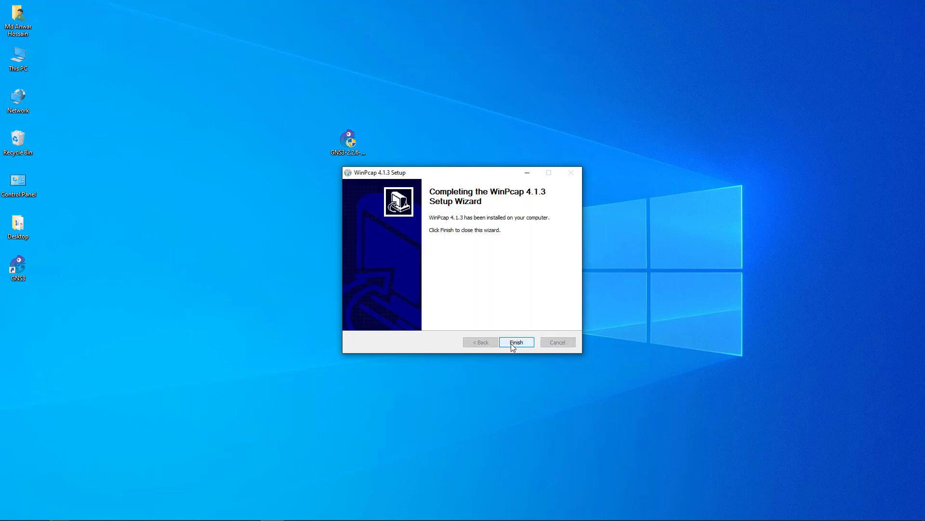
pyautogui.click(514, 342)
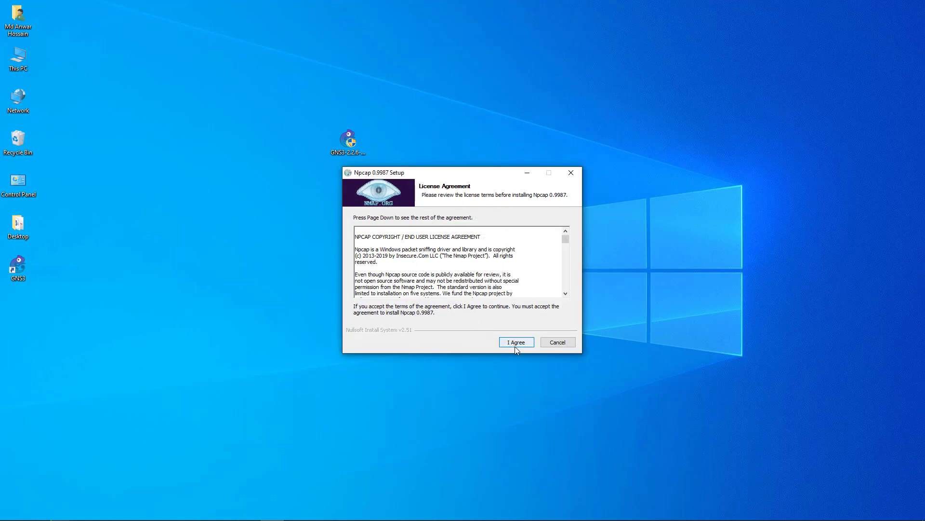
# Install Npcap 0.9987 with default options
pyautogui.click(515, 346)
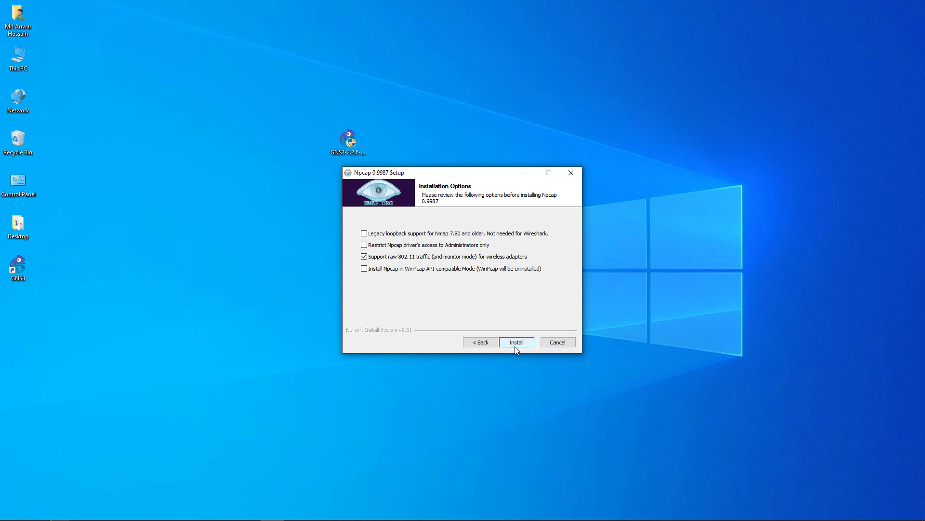
pyautogui.click(516, 345)
pyautogui.click(516, 343)
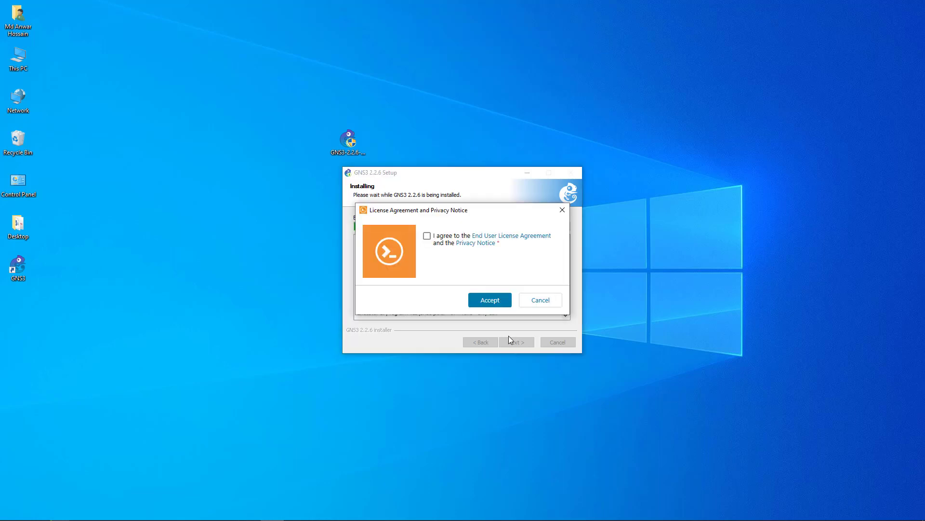
# Accept the Solar-PuTTY license, skip the email request and decline the Solarwinds Standard Toolset
pyautogui.click(426, 236)
pyautogui.press('Return')
pyautogui.click(562, 207)
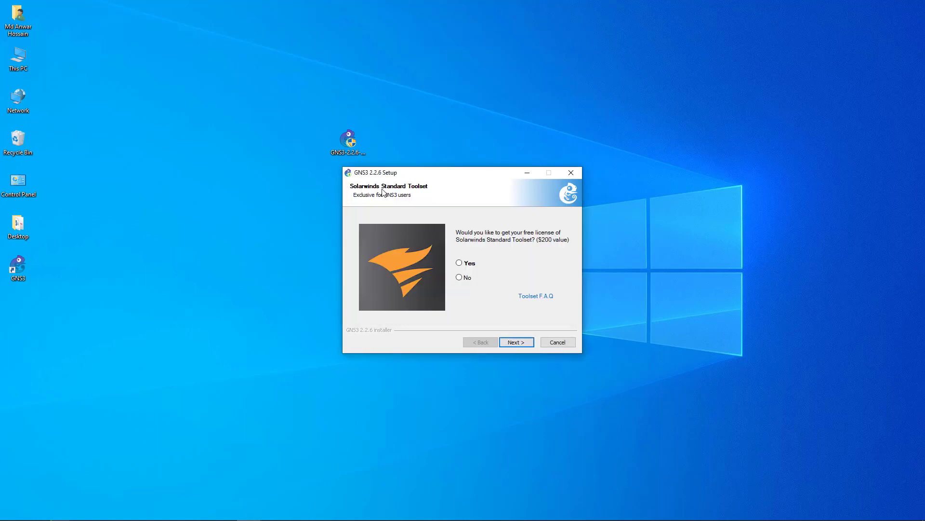
pyautogui.click(460, 278)
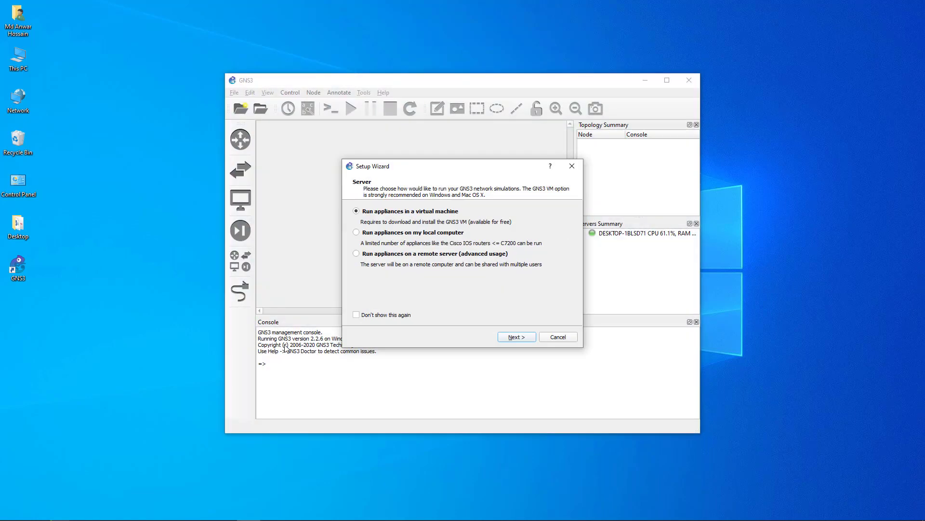
# Dismiss the server Setup Wizard, maximize GNS3, and check the local 2.2.6 server is running
pyautogui.moveTo(273, 489)
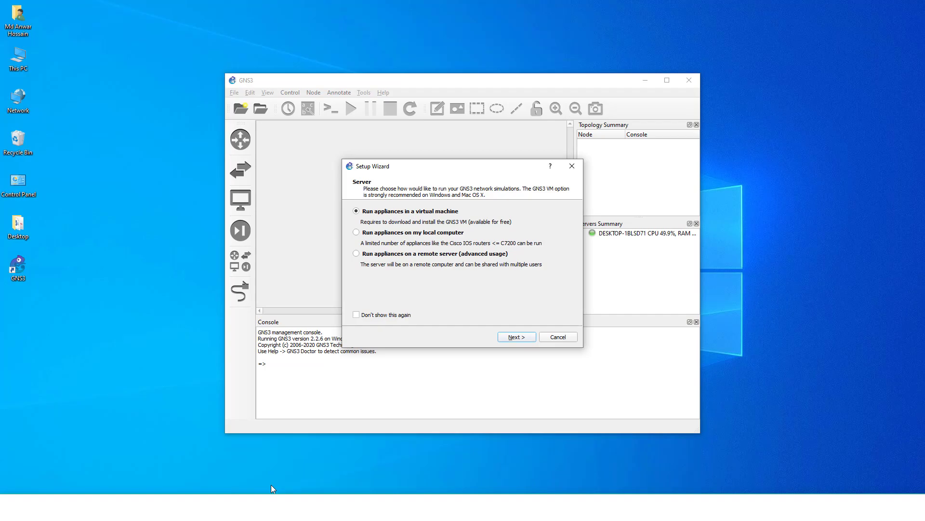
pyautogui.click(451, 333)
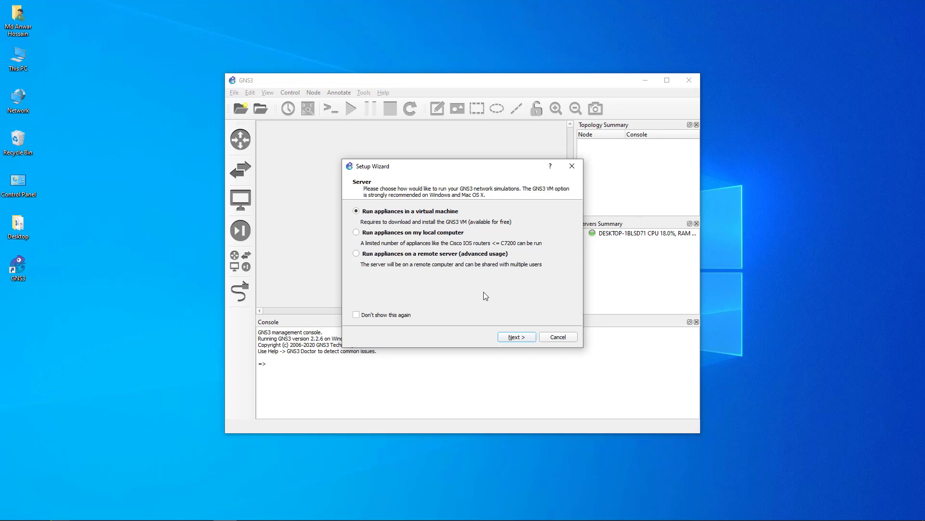
pyautogui.click(562, 339)
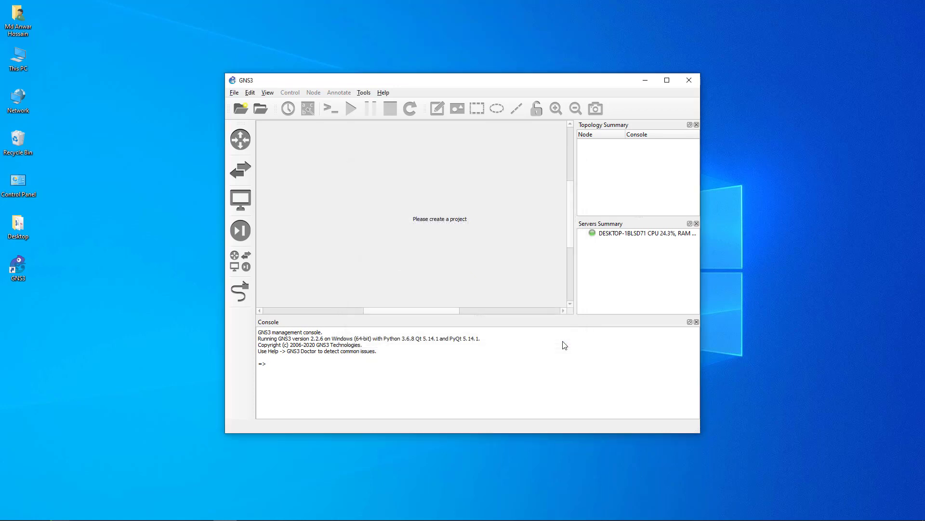
pyautogui.click(668, 80)
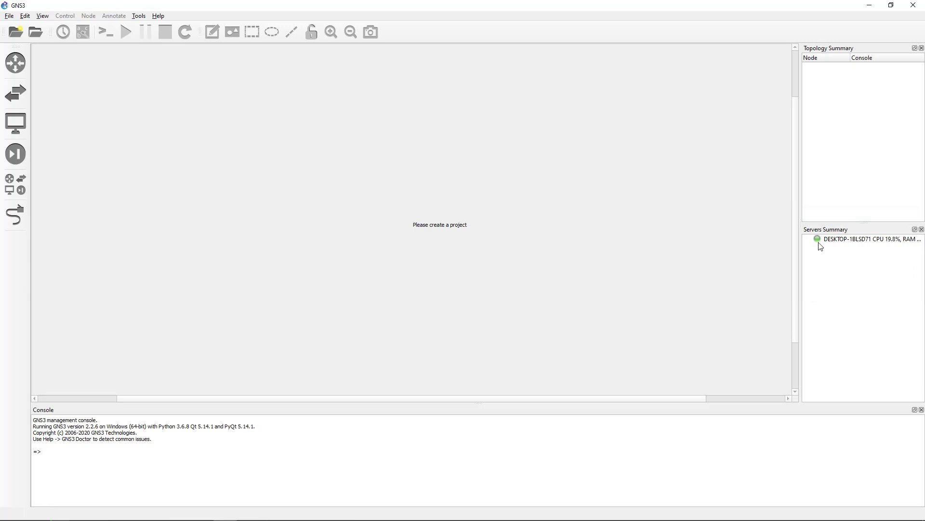
pyautogui.moveTo(820, 247)
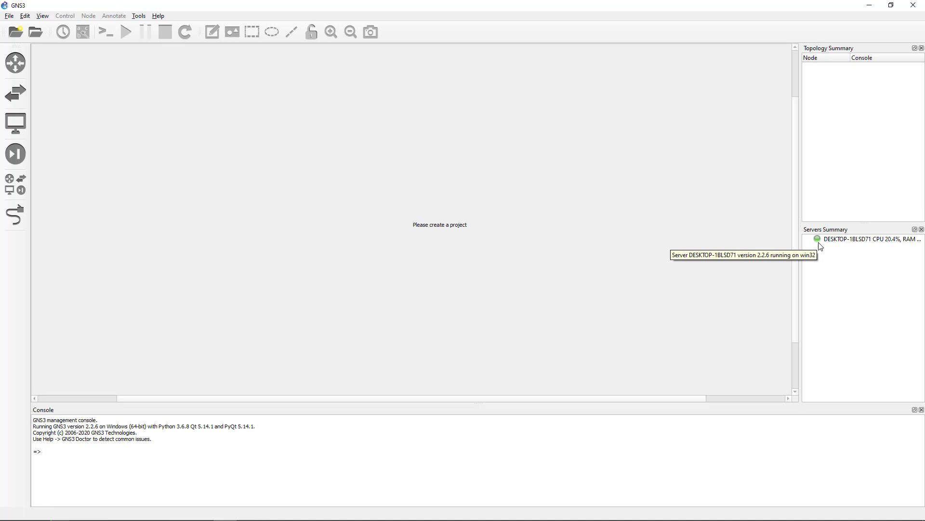
pyautogui.press('super+r')
pyautogui.write('cmd')
pyautogui.press('Return')
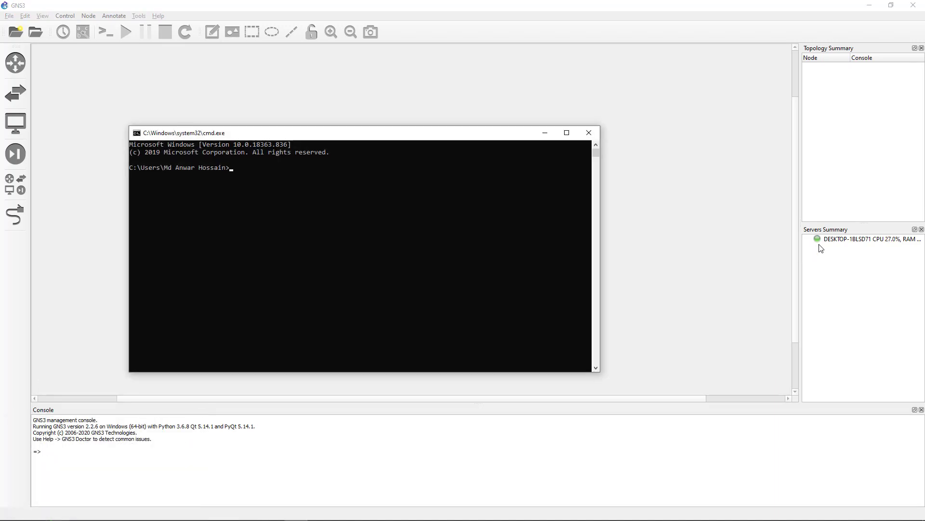
pyautogui.write('hostname')
pyautogui.press('Return')
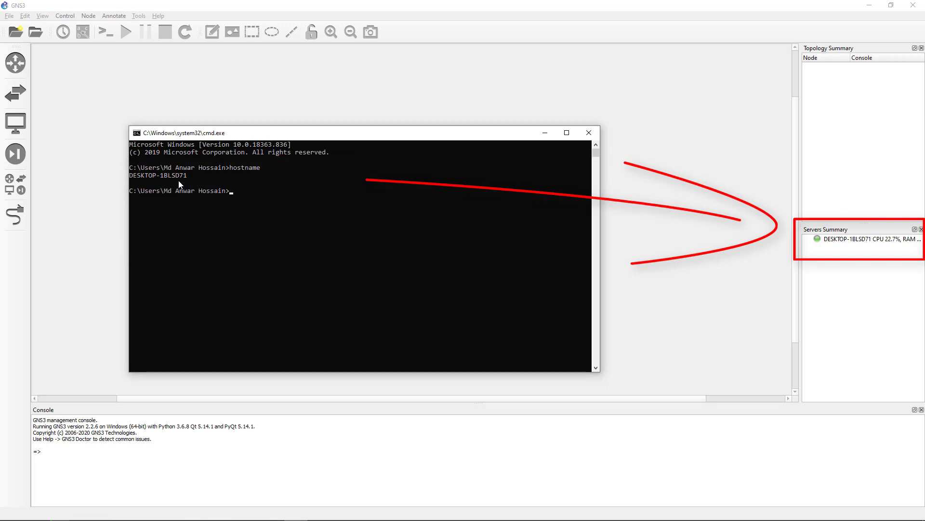
pyautogui.click(589, 132)
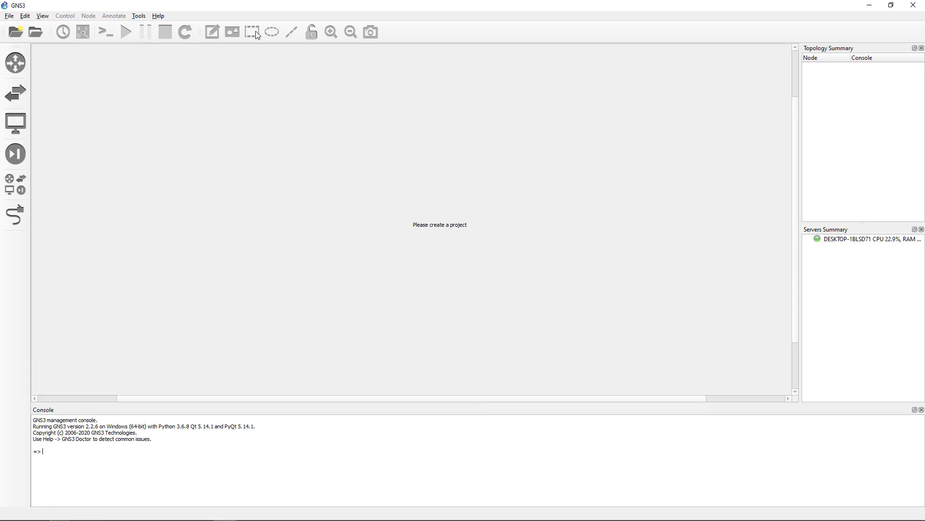
# Create a new blank project called GNS3Test and show the Browse all devices list
pyautogui.click(10, 18)
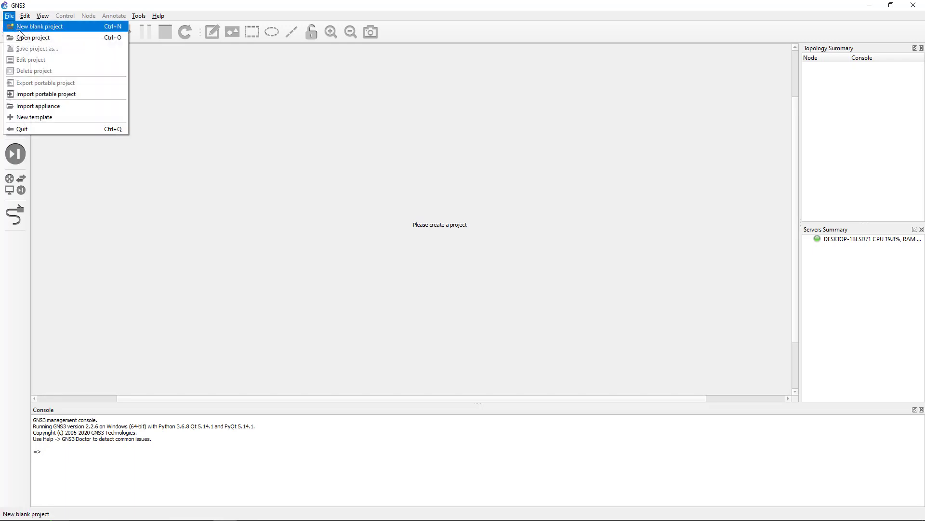
pyautogui.click(19, 30)
pyautogui.write('GNS3Test')
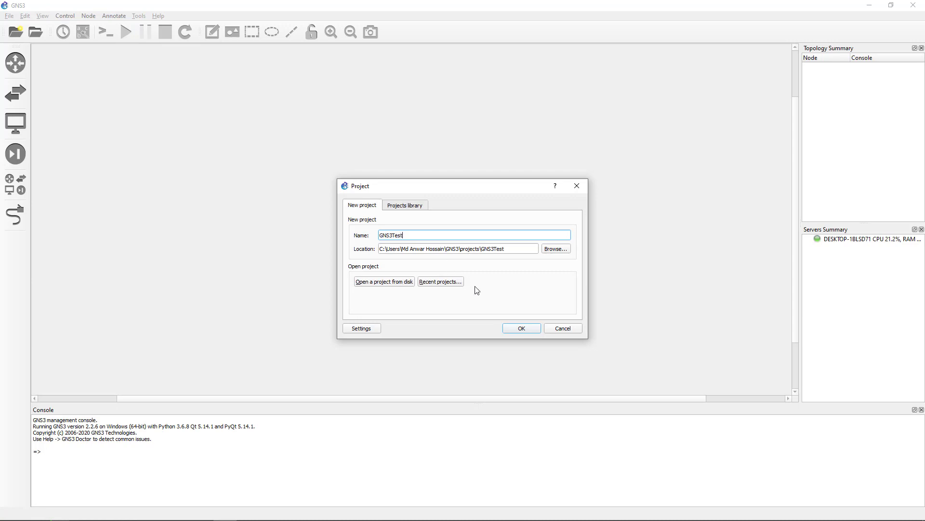
pyautogui.click(517, 330)
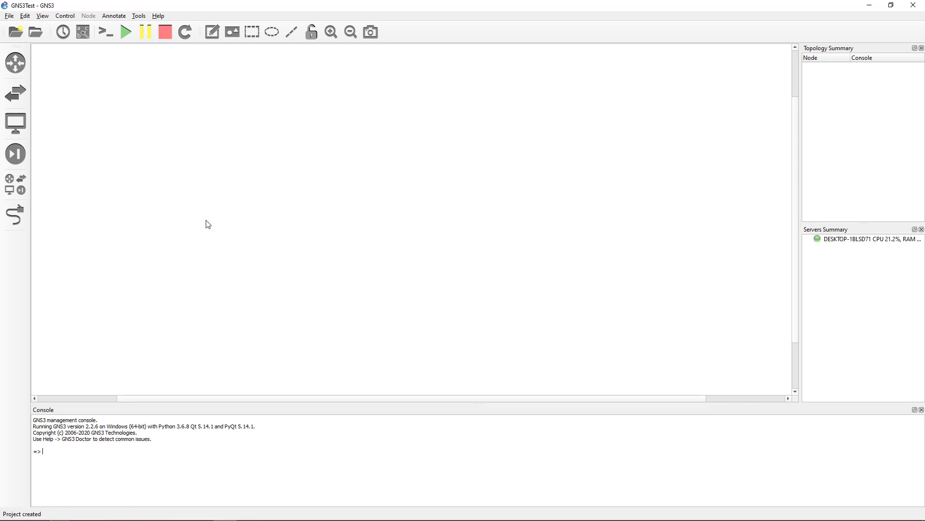
pyautogui.click(8, 177)
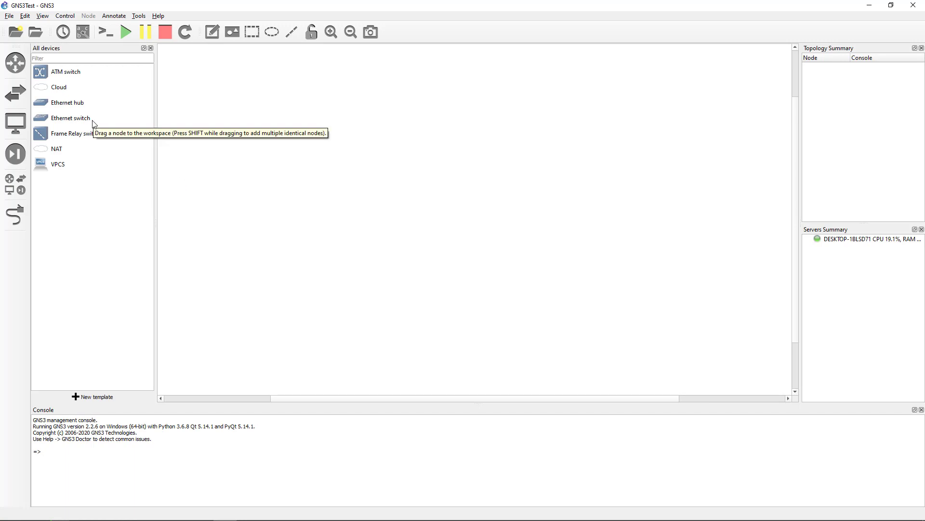
# Add an Ethernet switch and a VPCS, duplicate PC1 as PC2, and arrange PC1–Switch1–PC2
pyautogui.moveTo(93, 123); pyautogui.dragTo(469, 147)
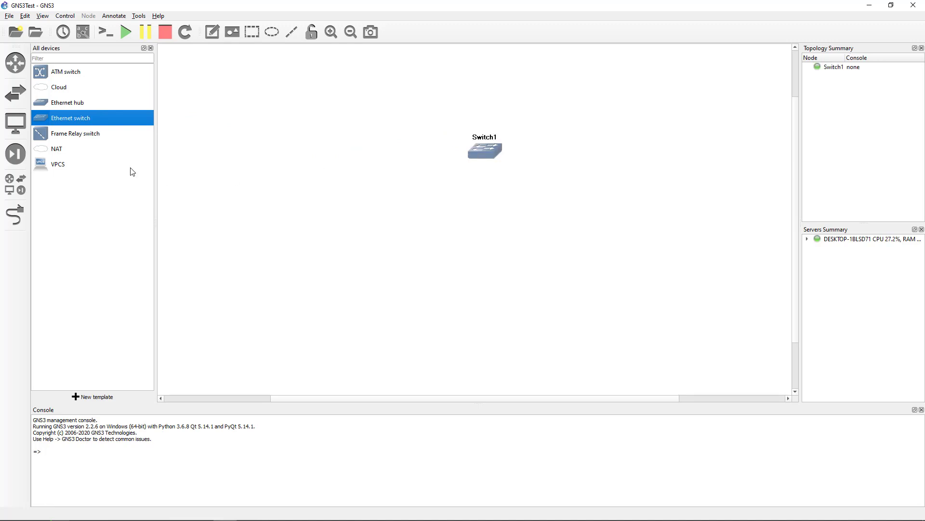
pyautogui.moveTo(56, 163); pyautogui.dragTo(344, 170)
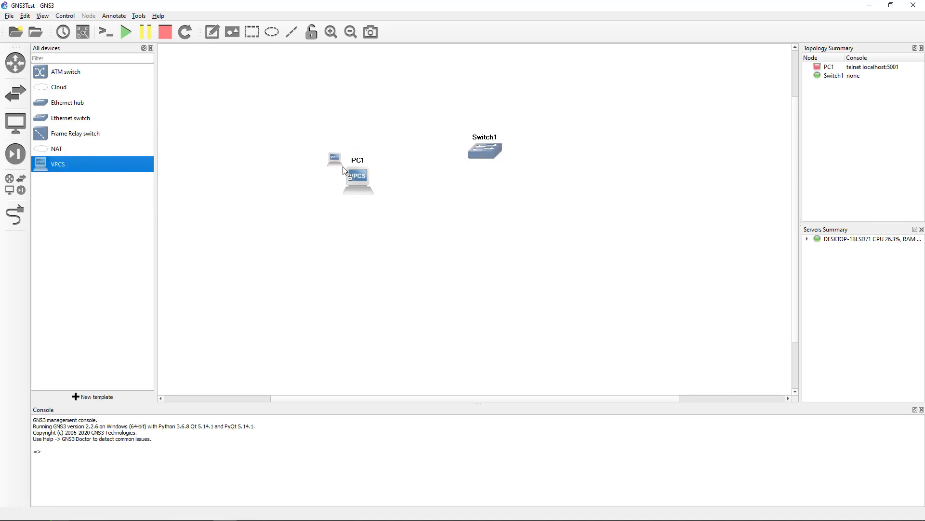
pyautogui.rightClick(350, 180)
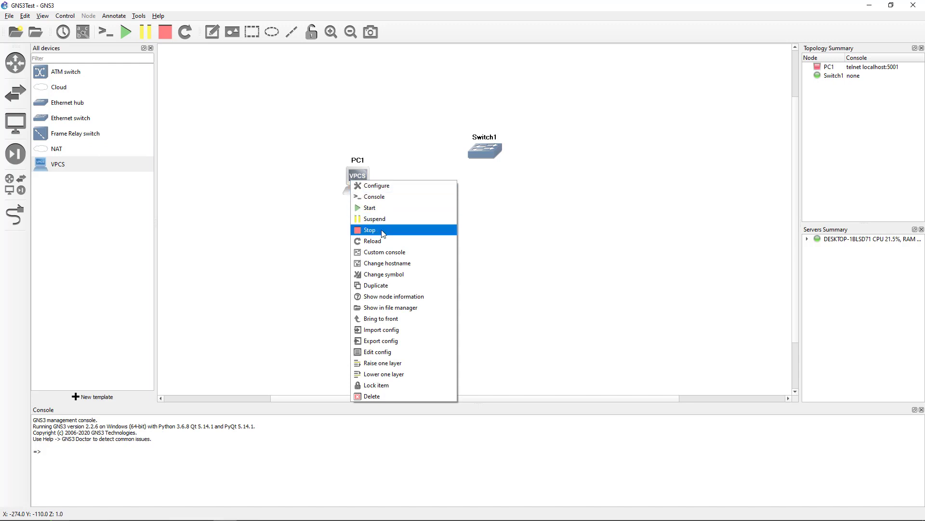
pyautogui.click(381, 285)
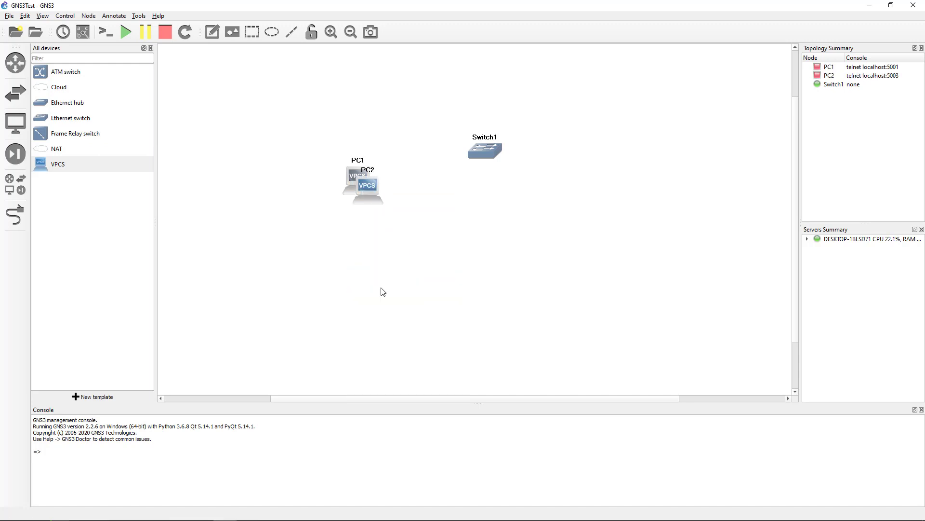
pyautogui.moveTo(371, 189); pyautogui.dragTo(568, 179)
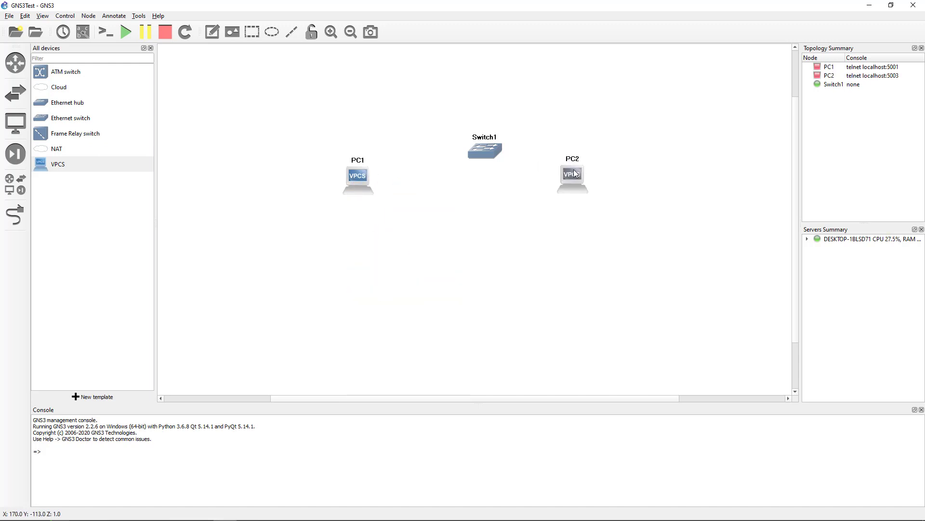
pyautogui.moveTo(360, 174); pyautogui.dragTo(312, 180)
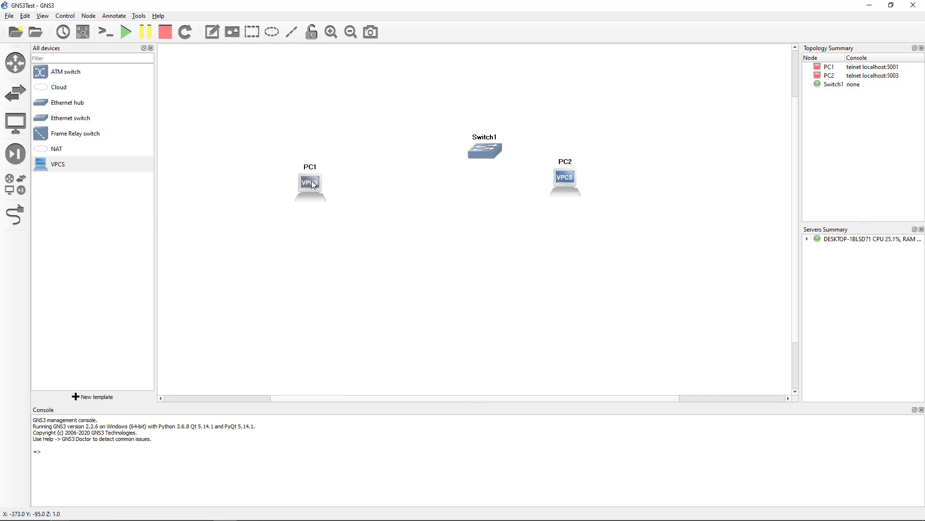
pyautogui.moveTo(484, 153); pyautogui.dragTo(435, 163)
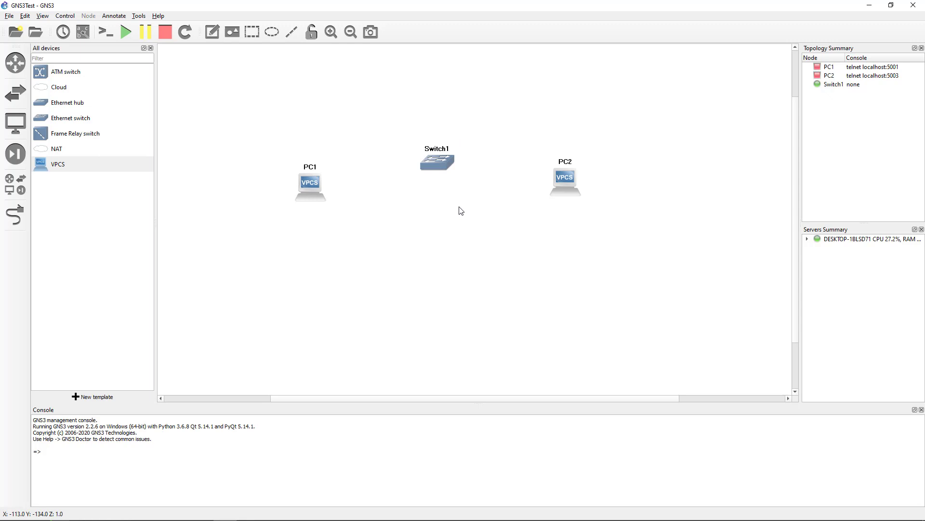
# Link PC1's Ethernet0 to Switch1's Ethernet1
pyautogui.click(15, 214)
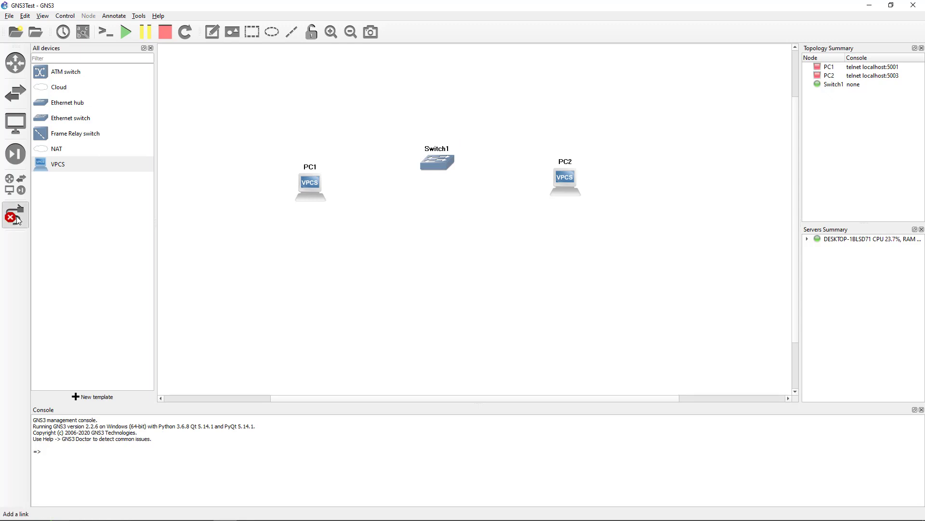
pyautogui.click(316, 181)
pyautogui.click(390, 177)
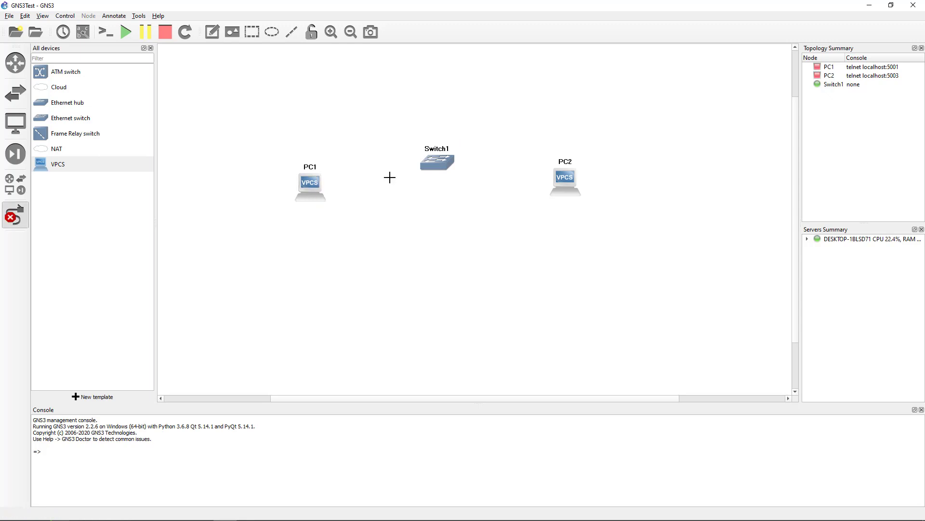
pyautogui.click(437, 164)
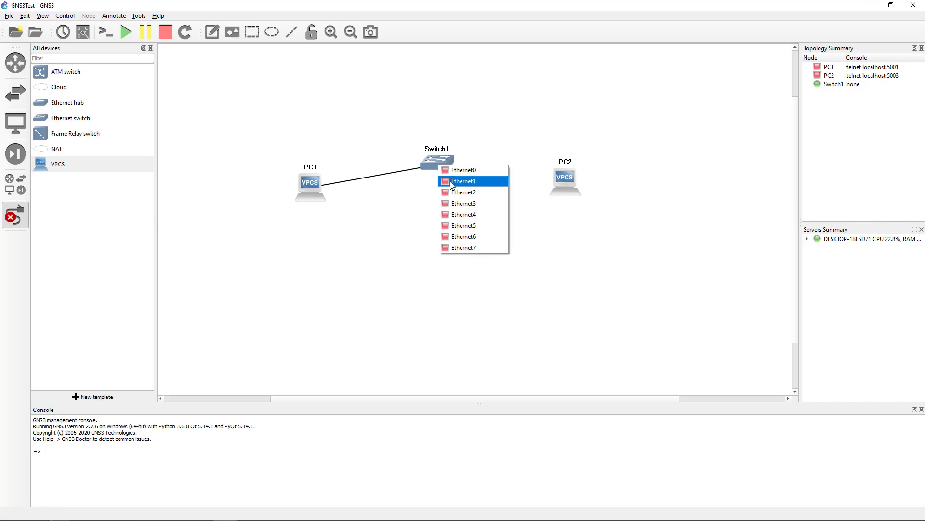
pyautogui.click(454, 181)
# Run a link from PC2's Ethernet0 over to Switch1
pyautogui.click(570, 180)
pyautogui.click(574, 183)
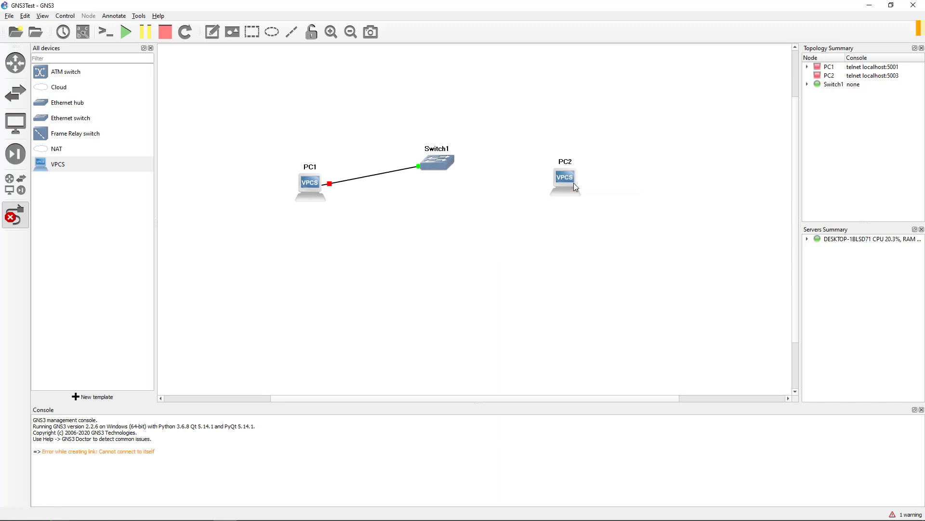
pyautogui.click(561, 169)
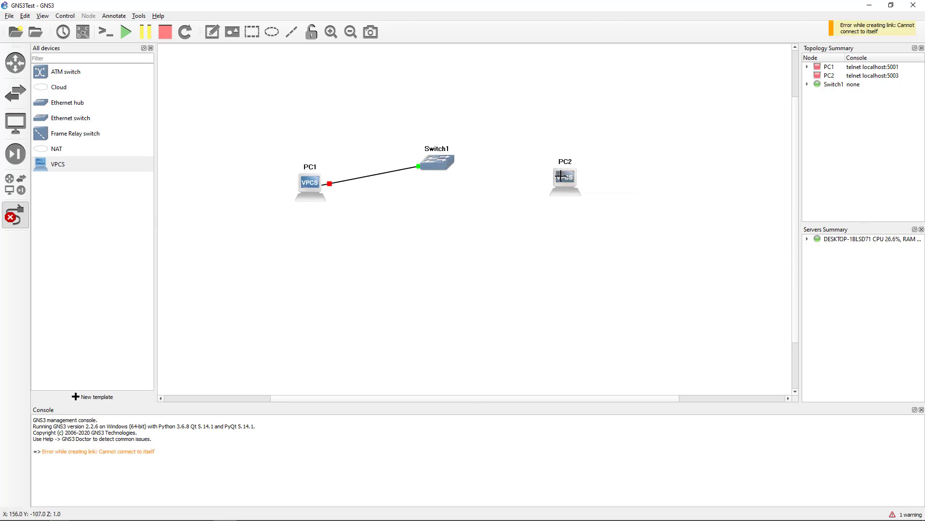
pyautogui.moveTo(561, 175)
pyautogui.click(560, 178)
pyautogui.click(574, 183)
pyautogui.click(447, 160)
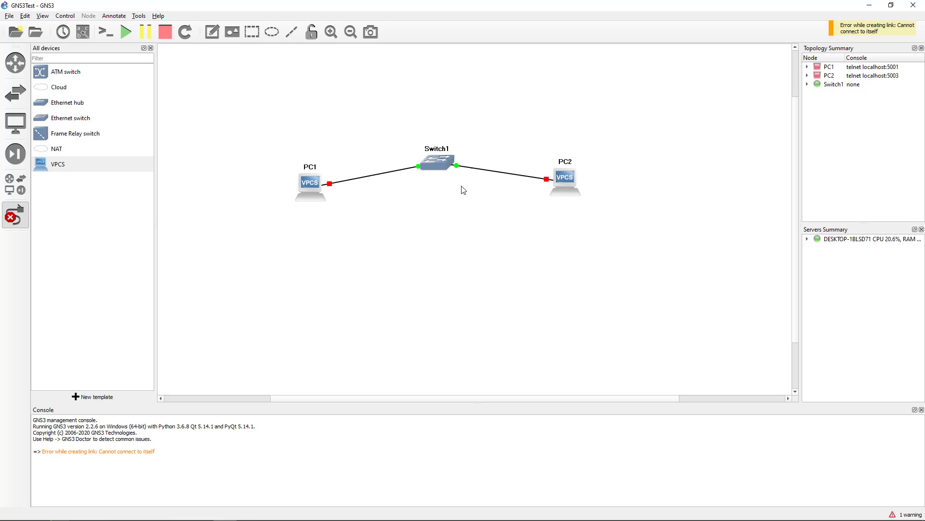
# Give PC1 and PC2 the blue circle 'client' symbol in place of the VPCS icon
pyautogui.rightClick(314, 190)
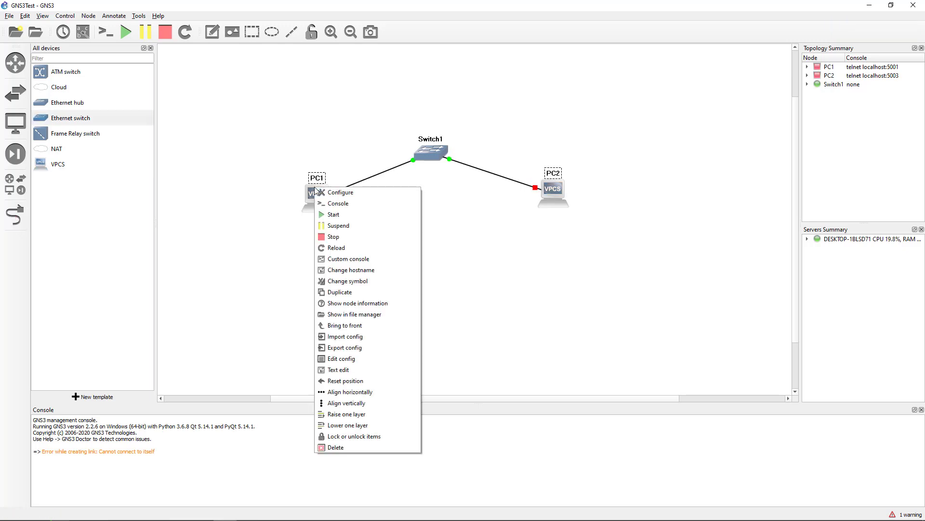
pyautogui.click(353, 282)
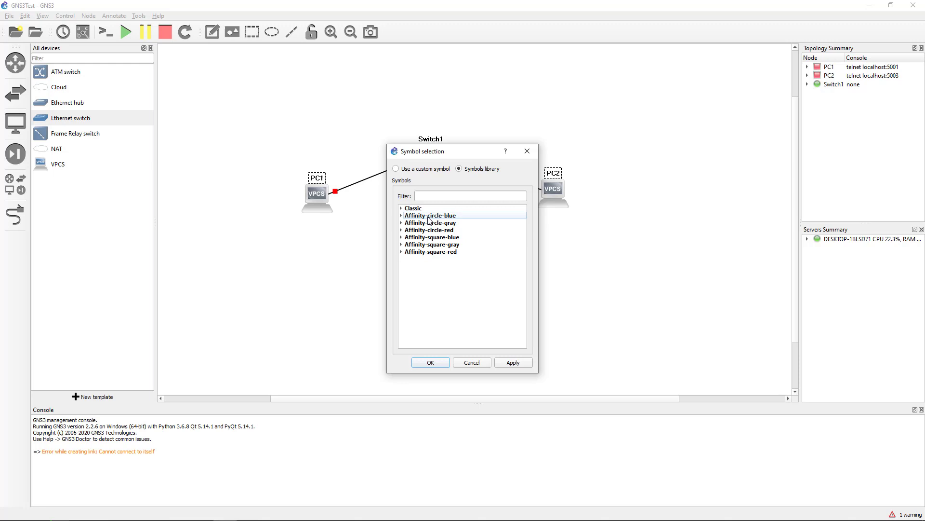
pyautogui.write('clie')
pyautogui.click(435, 237)
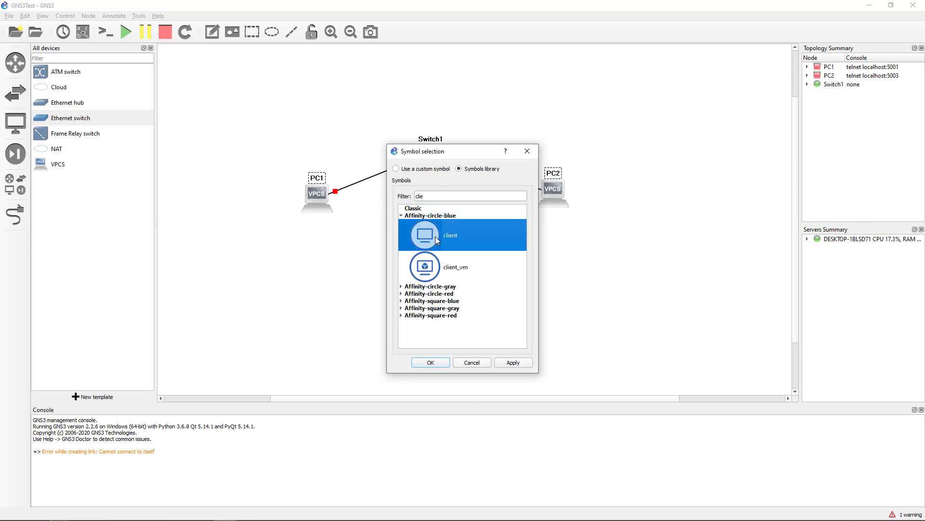
pyautogui.click(507, 363)
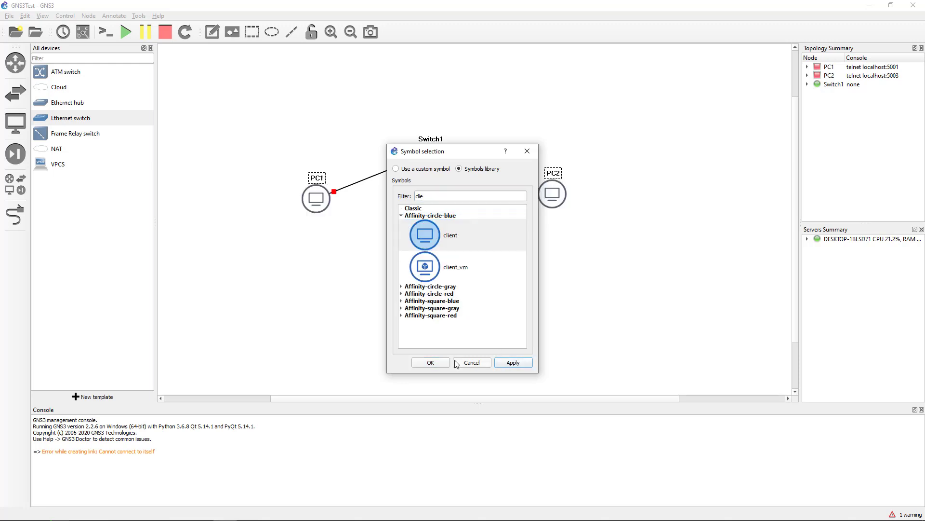
pyautogui.click(433, 364)
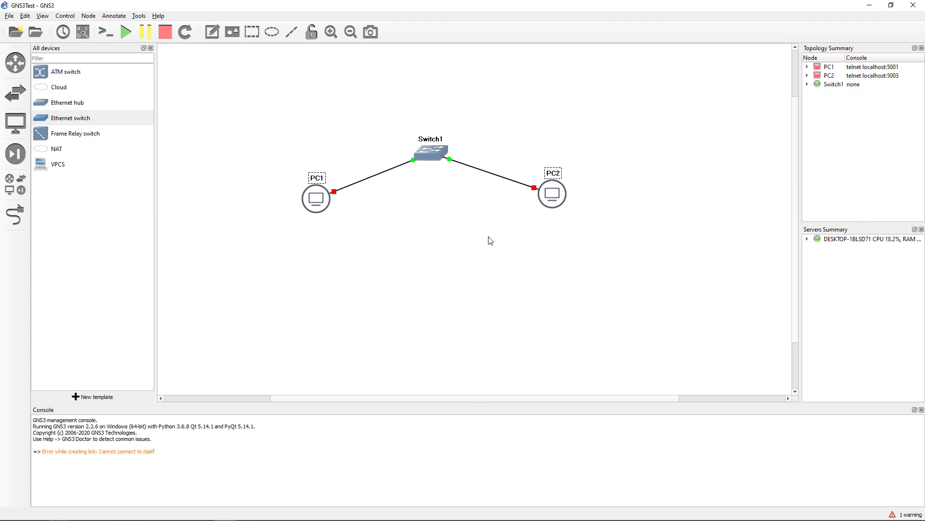
# Close the Switch1 info popup and apply the Affinity-square-blue 'switch' symbol to Switch1
pyautogui.click(439, 151)
pyautogui.rightClick(436, 159)
pyautogui.click(462, 182)
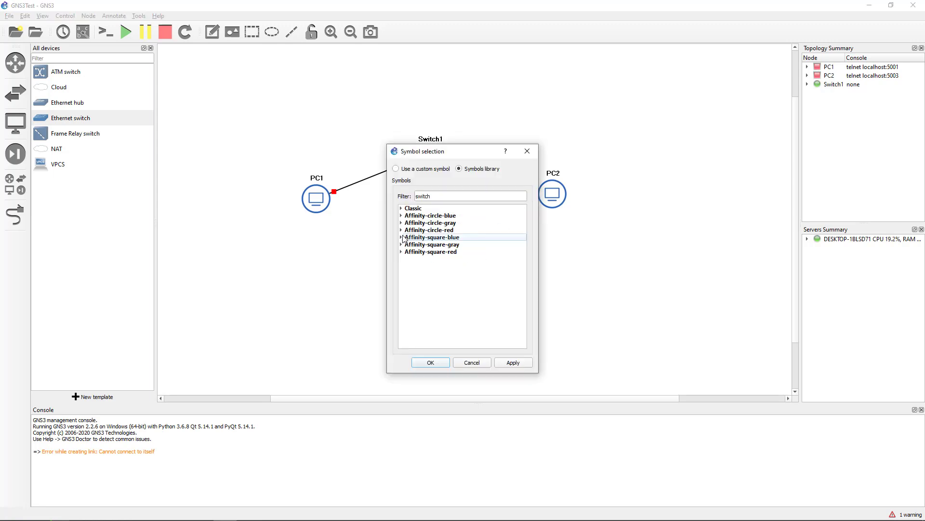
pyautogui.click(402, 237)
pyautogui.click(453, 256)
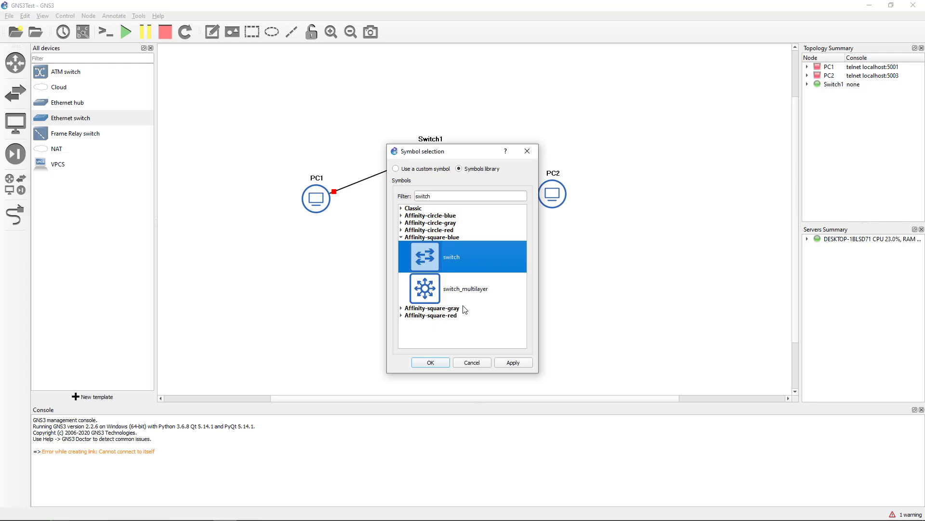
pyautogui.click(517, 367)
pyautogui.click(448, 363)
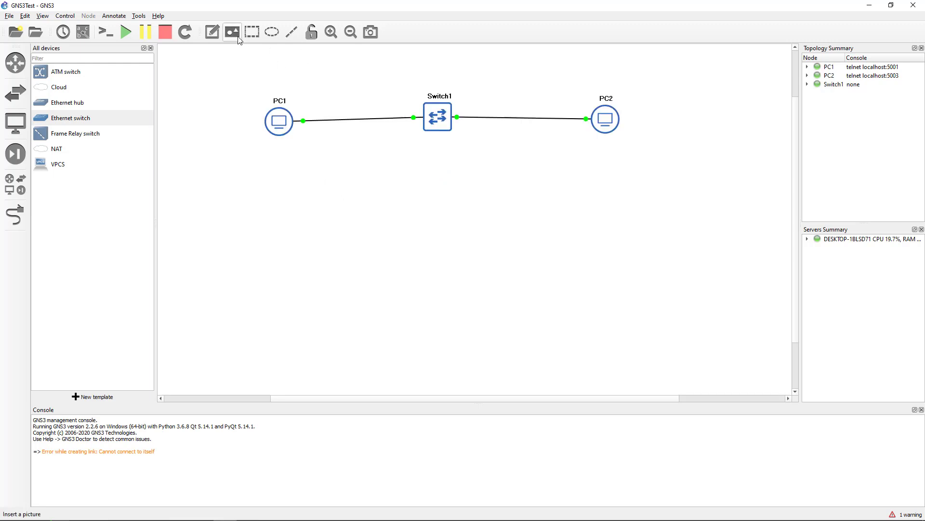
# Add a note reading 192.168.1.2/24 beside the PC1 link
pyautogui.click(212, 31)
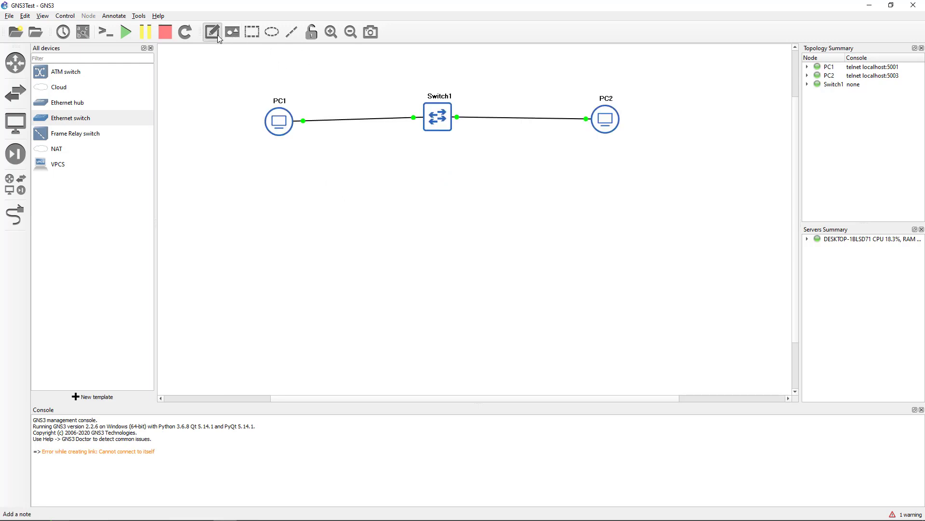
pyautogui.click(318, 97)
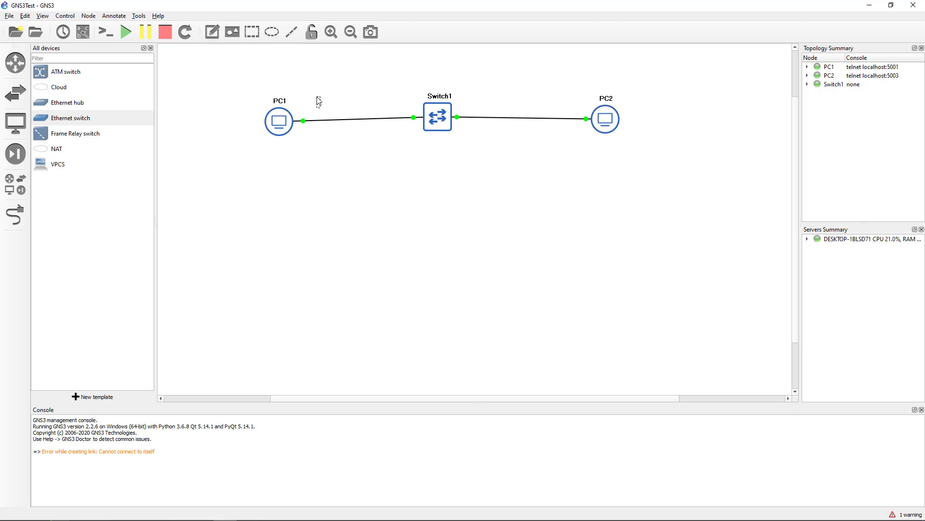
pyautogui.write('192.168.1.2/24')
pyautogui.click(486, 98)
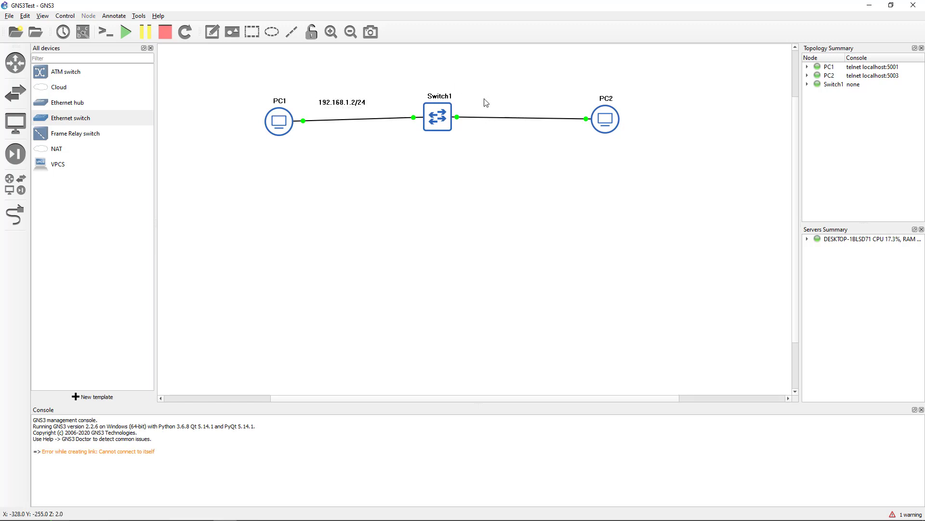
# Add a 192.168.1.3/24 note on the PC2 link and drag it above the link
pyautogui.click(212, 31)
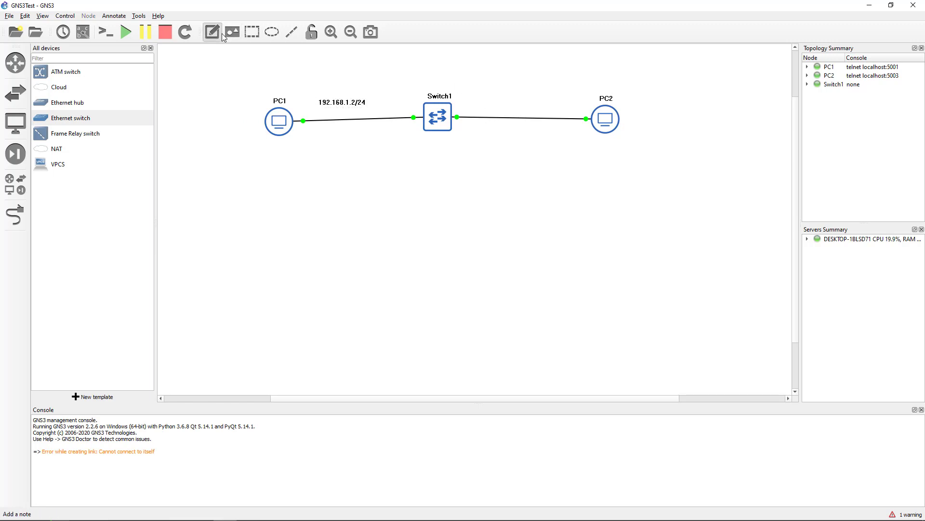
pyautogui.click(500, 111)
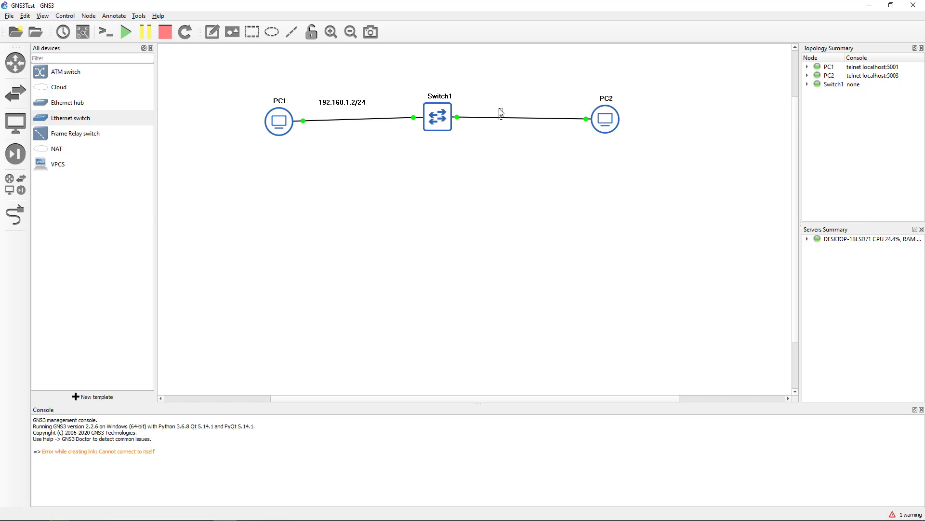
pyautogui.write('192.168.1.3/24')
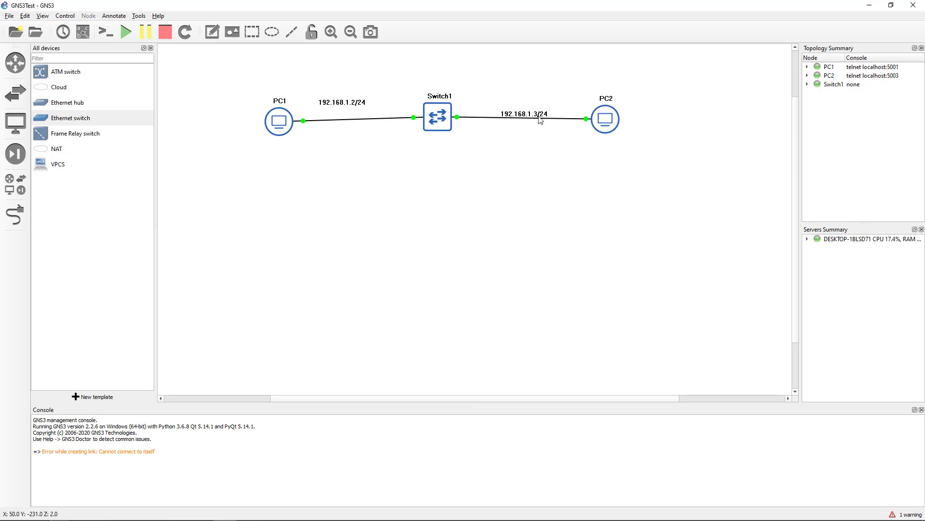
pyautogui.moveTo(536, 118)
pyautogui.mouseDown()
pyautogui.moveTo(530, 85)
pyautogui.moveTo(540, 105)
pyautogui.mouseUp()
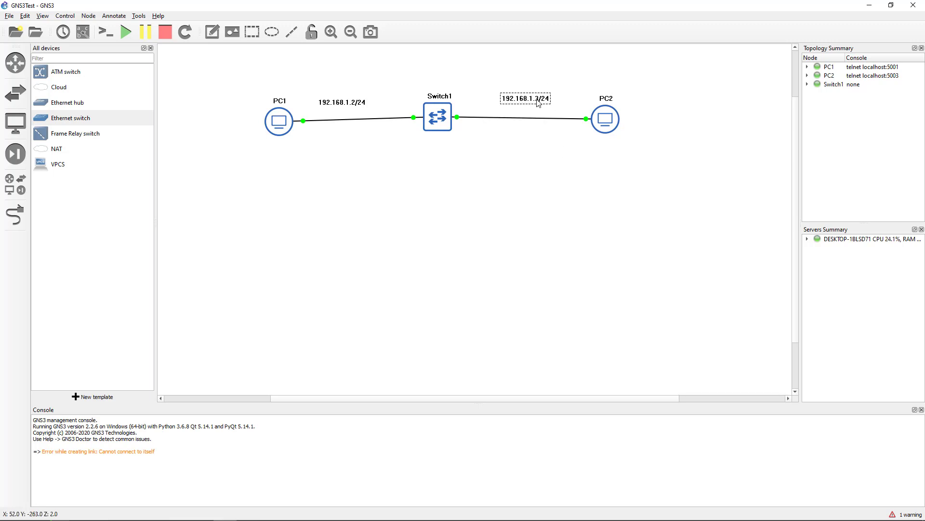
pyautogui.click(43, 16)
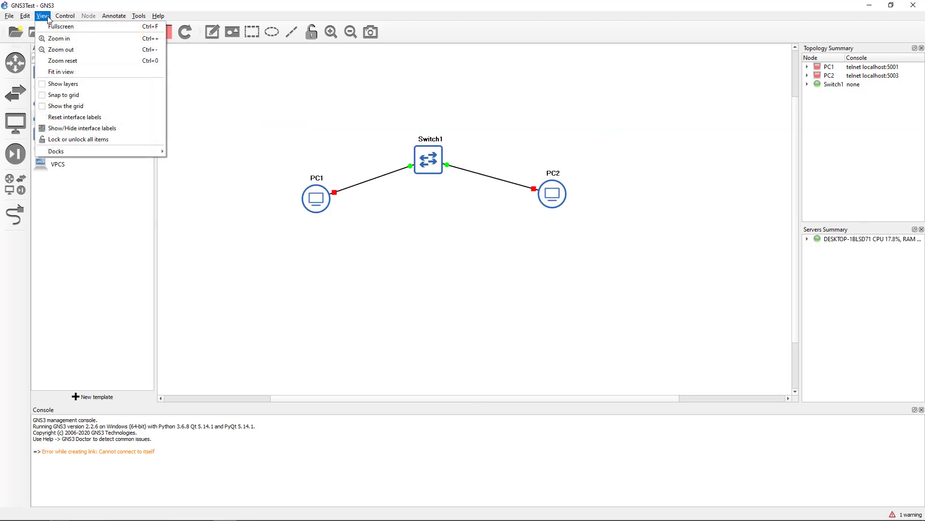
# Show the grid, then move Switch1 up and PC2 down on the canvas
pyautogui.click(43, 107)
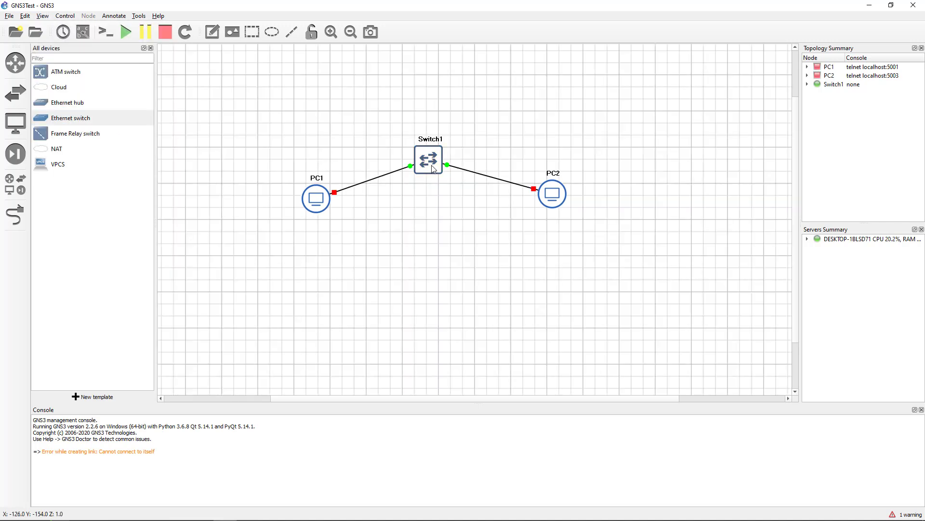
pyautogui.moveTo(435, 172)
pyautogui.mouseDown()
pyautogui.moveTo(422, 132)
pyautogui.moveTo(423, 162)
pyautogui.moveTo(434, 161)
pyautogui.mouseUp()
pyautogui.moveTo(552, 195); pyautogui.dragTo(547, 221)
# Hide the grid, turn off snap to grid, and lower Switch1 level with the PCs
pyautogui.click(42, 15)
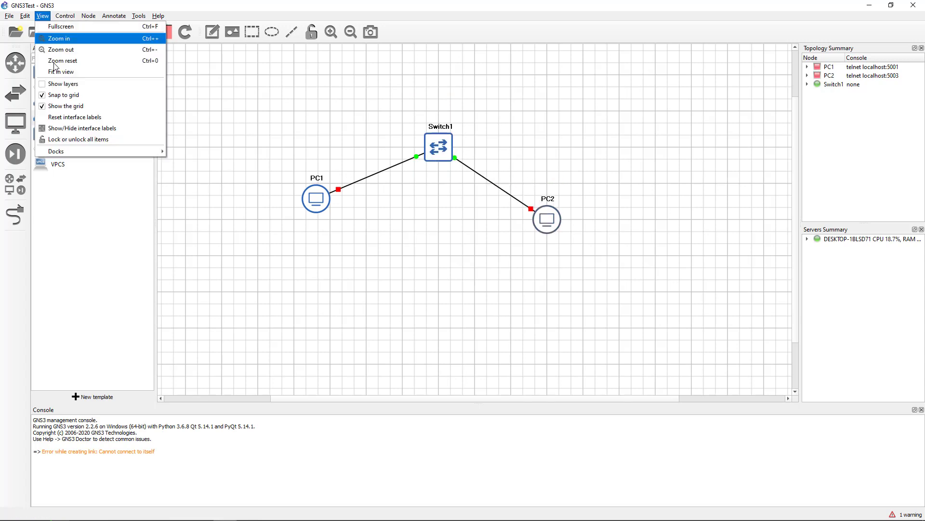
pyautogui.click(44, 106)
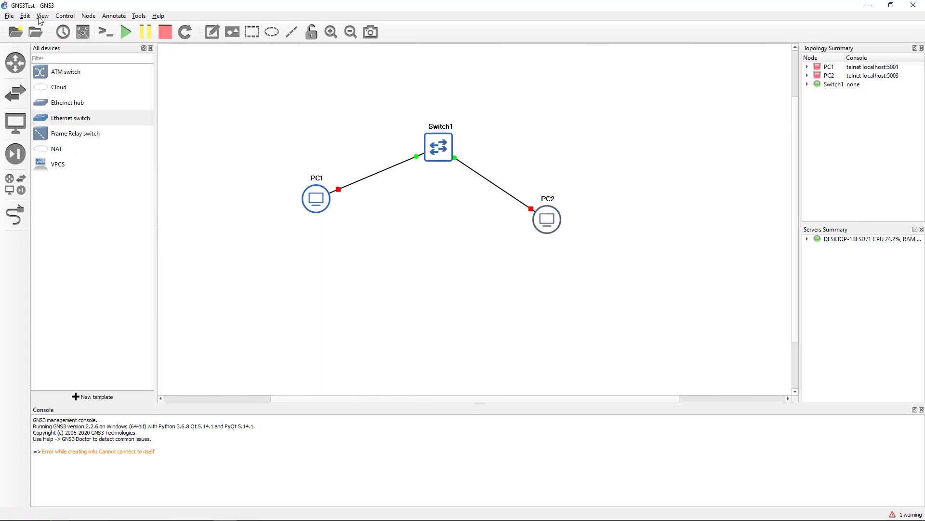
pyautogui.click(42, 16)
pyautogui.click(42, 95)
pyautogui.moveTo(438, 156); pyautogui.dragTo(437, 198)
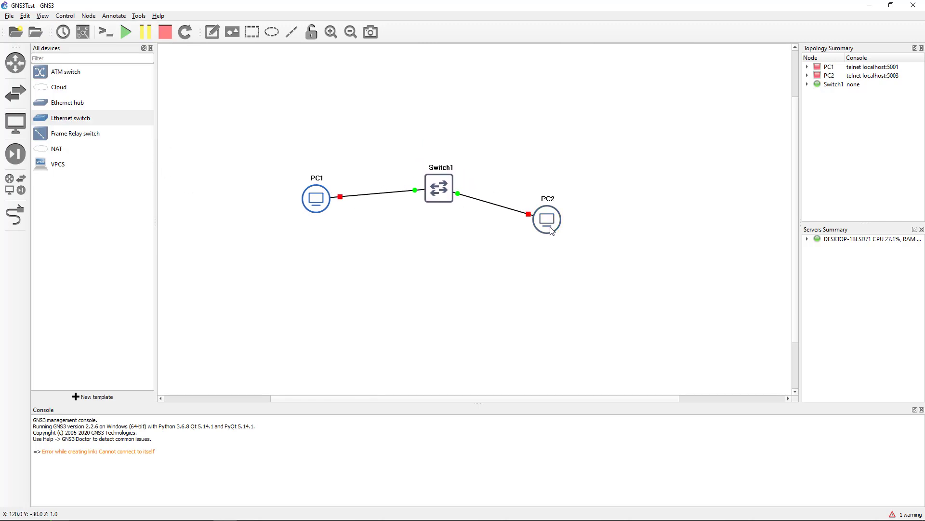
# Line up PC1 and PC2 level with Switch1 and start both PCs
pyautogui.moveTo(550, 229); pyautogui.dragTo(610, 199)
pyautogui.moveTo(329, 203); pyautogui.dragTo(294, 196)
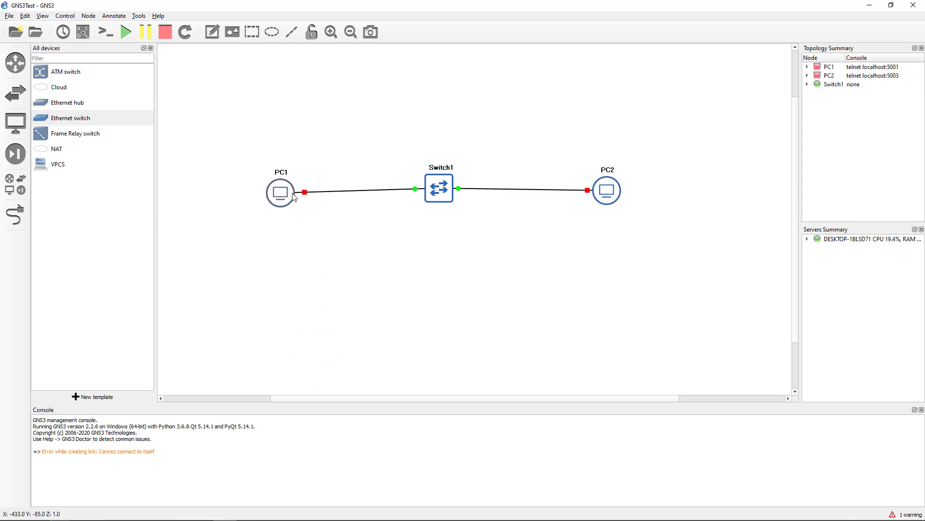
pyautogui.rightClick(293, 192)
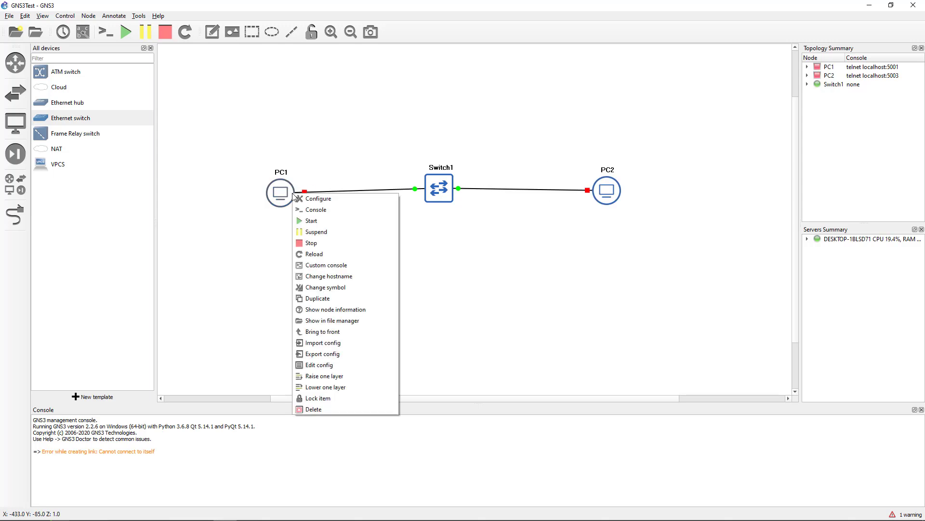
pyautogui.click(305, 224)
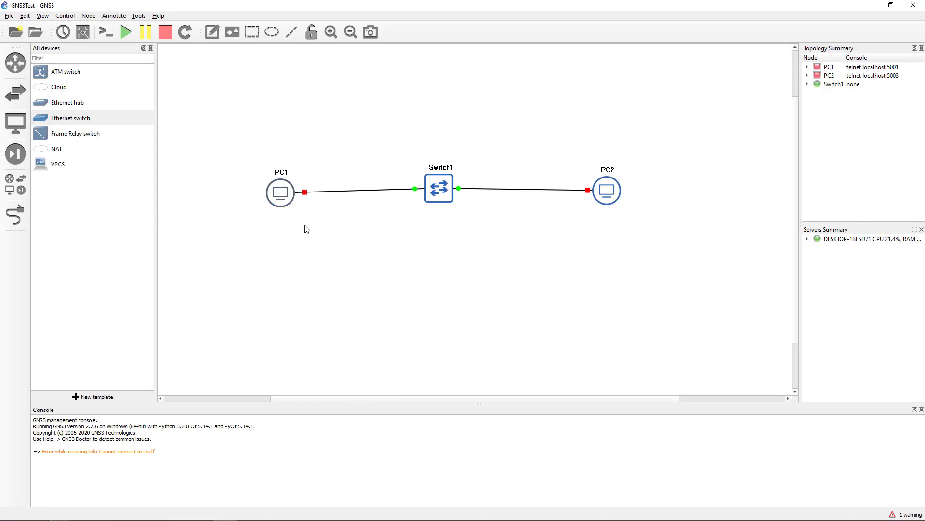
pyautogui.rightClick(616, 187)
pyautogui.click(628, 213)
# Open PC1's console, then return to the topology to reach PC2's node actions
pyautogui.rightClick(293, 192)
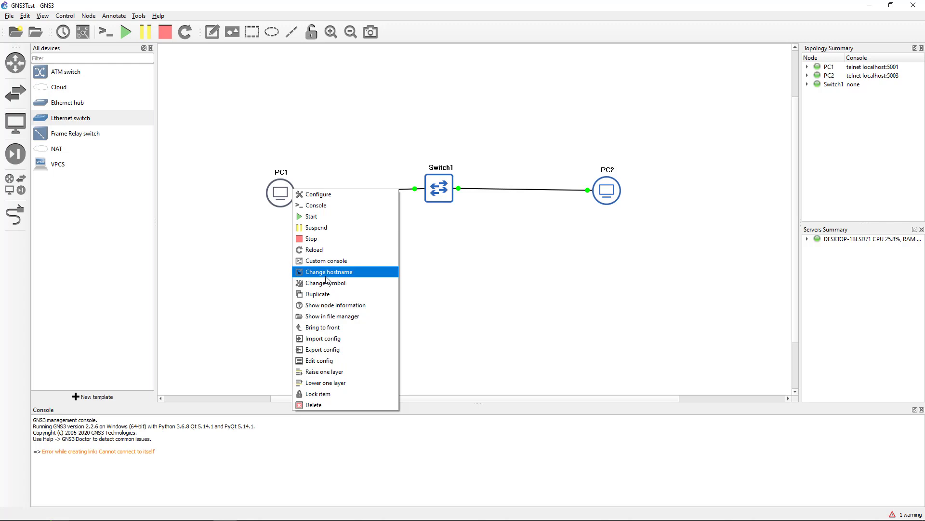
pyautogui.click(336, 205)
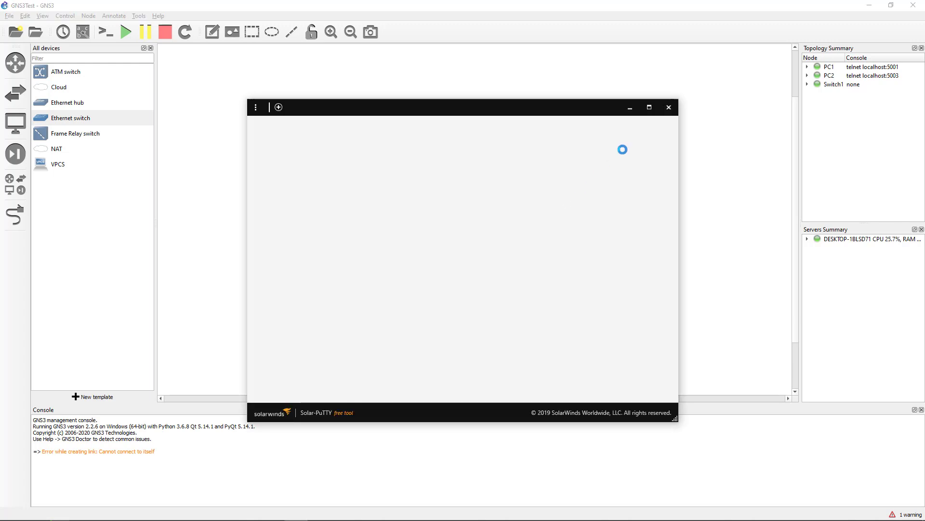
pyautogui.click(630, 107)
pyautogui.rightClick(602, 187)
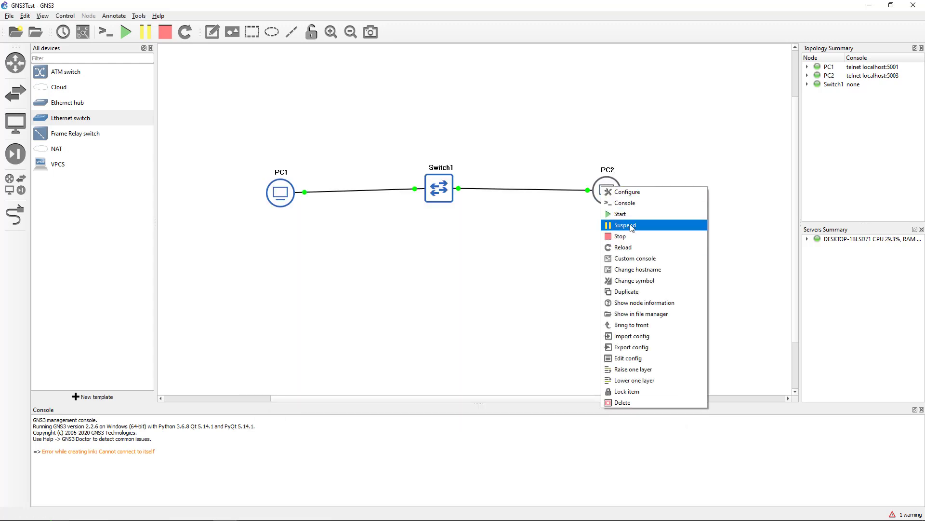
# Open PC2's console and launch the classic PuTTY configuration from Solar-PuTTY settings
pyautogui.click(630, 207)
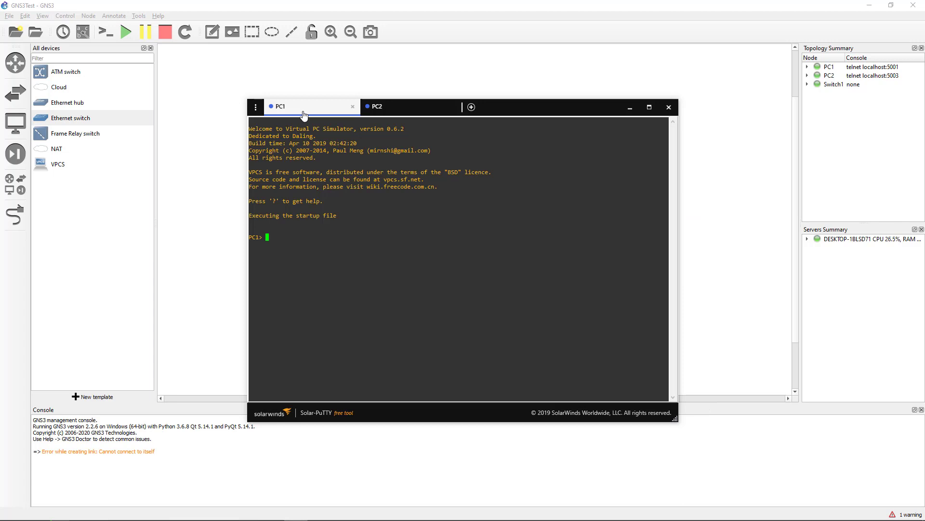
pyautogui.click(255, 107)
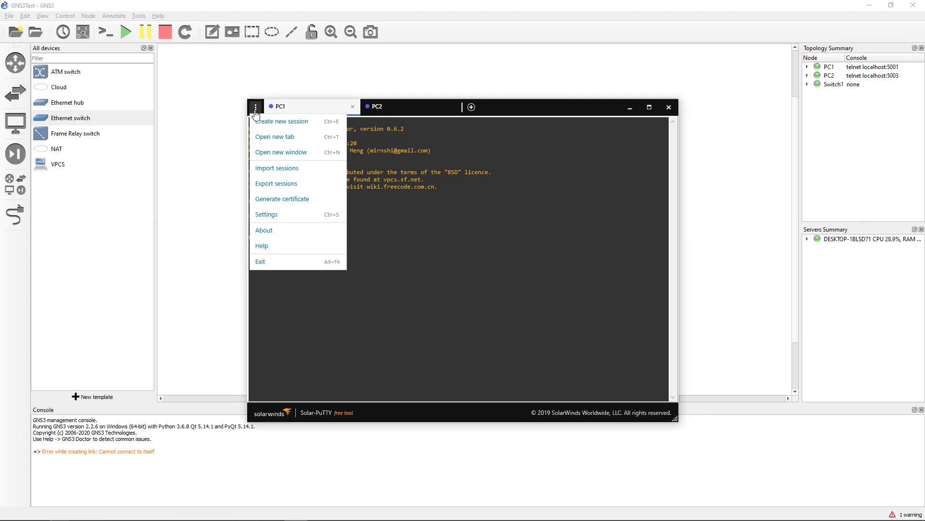
pyautogui.click(265, 214)
pyautogui.click(268, 232)
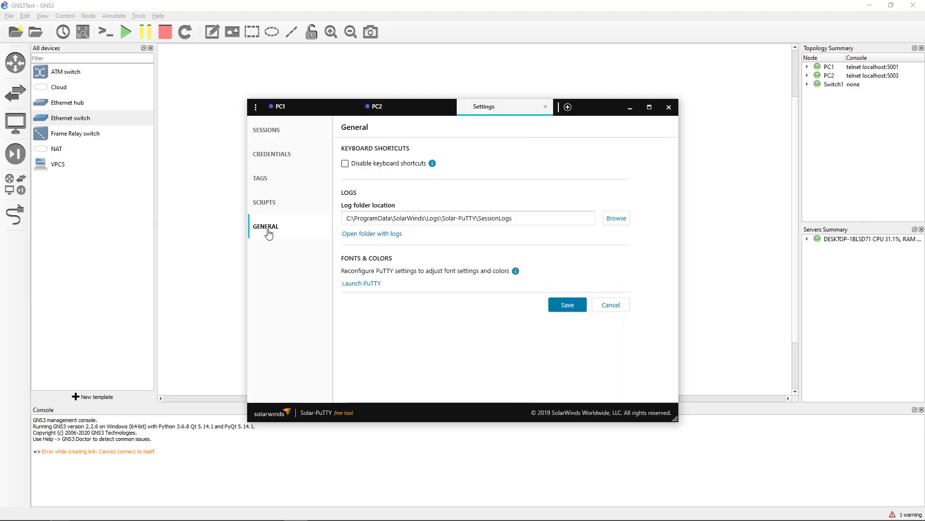
pyautogui.click(365, 284)
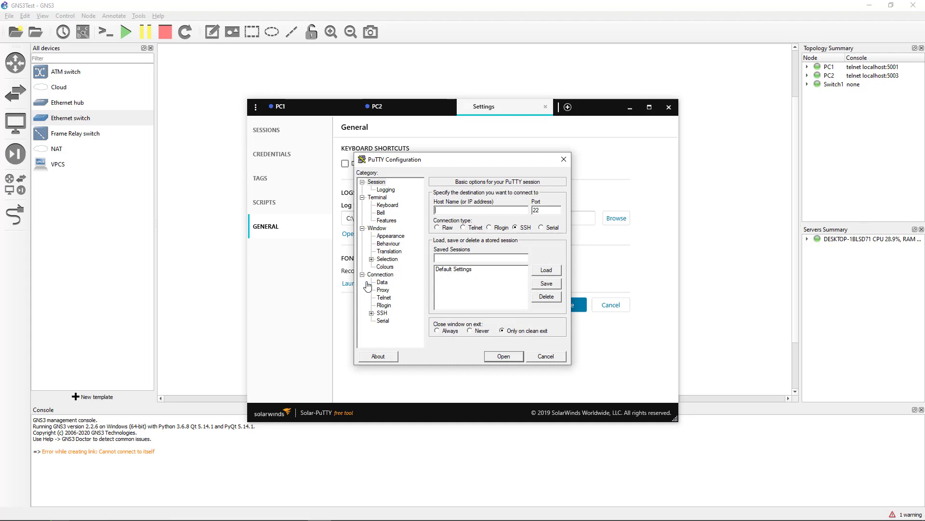
# Set the terminal font to Consolas 20 pt and save it to Default Settings
pyautogui.click(394, 236)
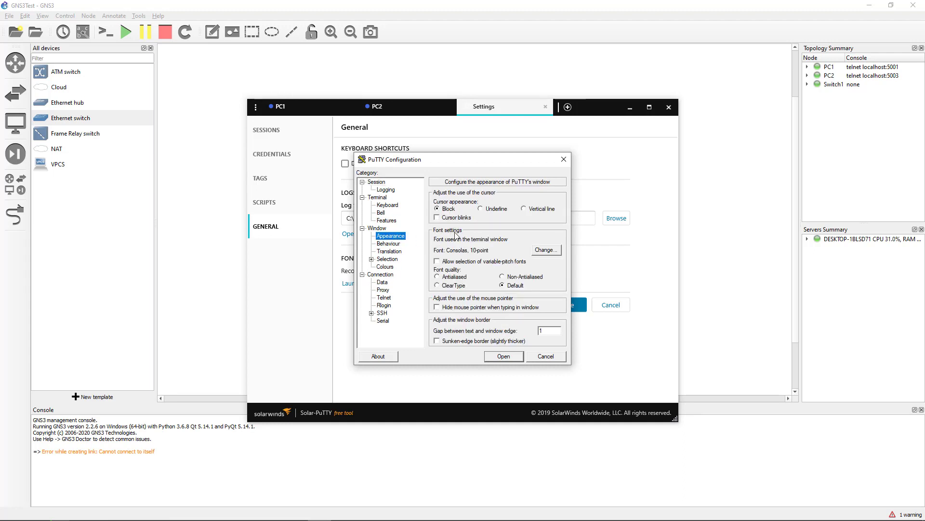
pyautogui.click(540, 251)
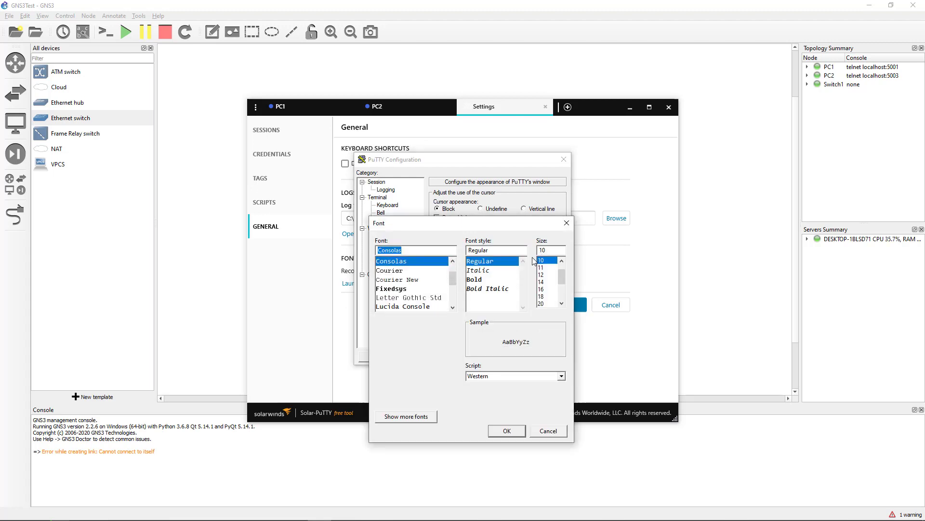
pyautogui.click(542, 304)
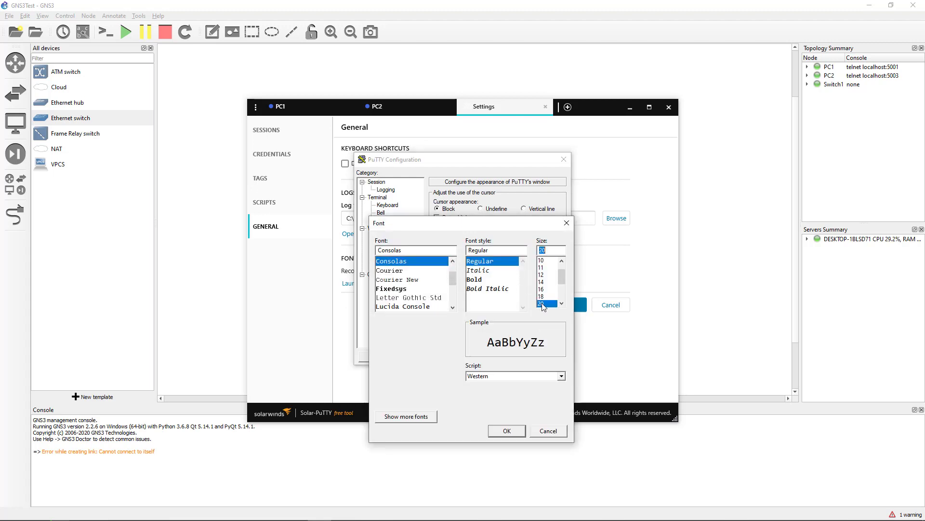
pyautogui.click(507, 430)
pyautogui.click(385, 189)
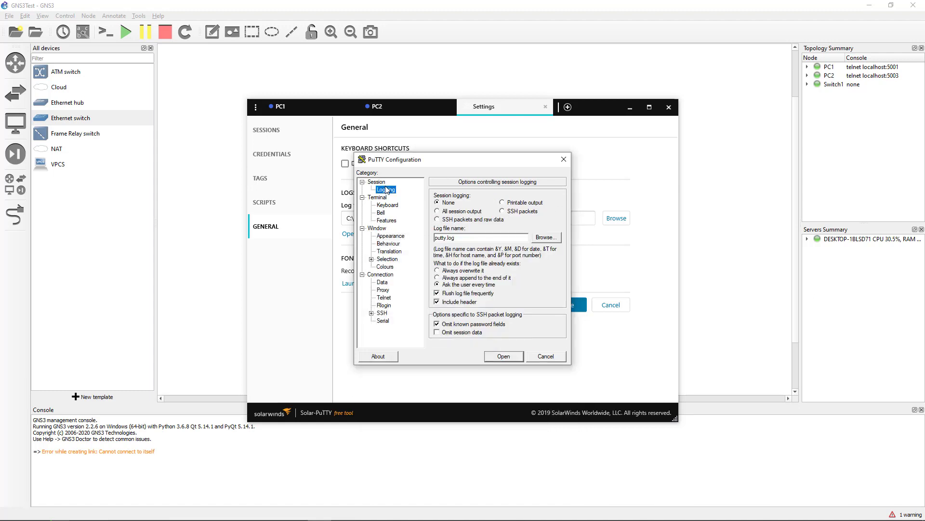
pyautogui.click(380, 183)
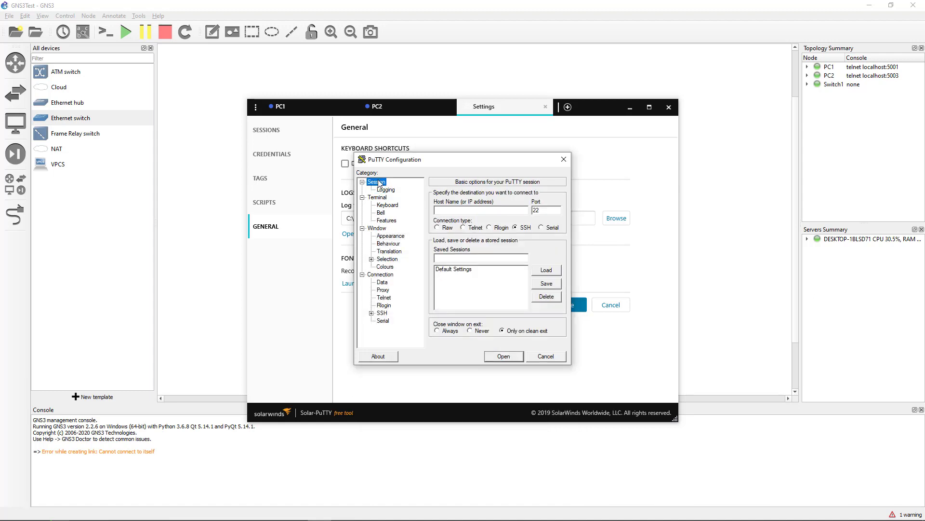
pyautogui.click(458, 269)
pyautogui.click(547, 283)
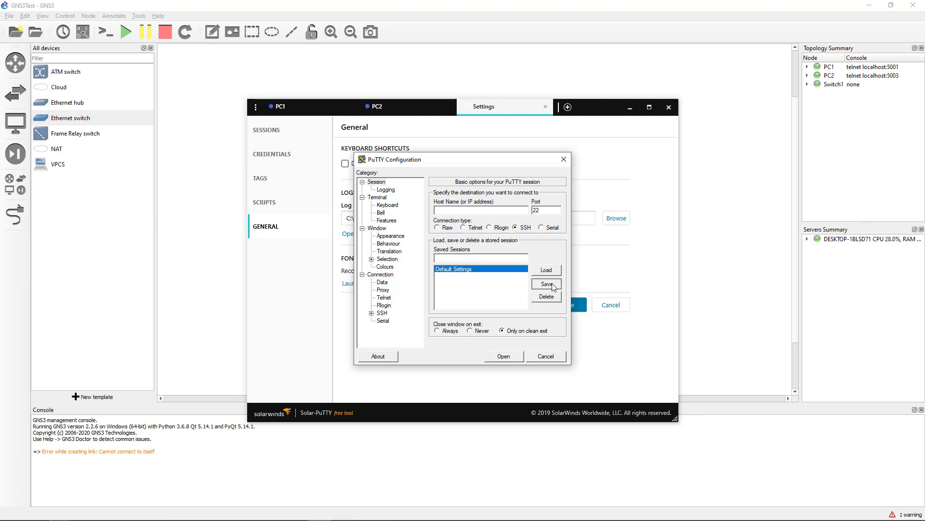
# Close the PuTTY configuration, open PC1's console, and run 'ip 192.168.1.2/24'
pyautogui.click(504, 356)
pyautogui.rightClick(287, 196)
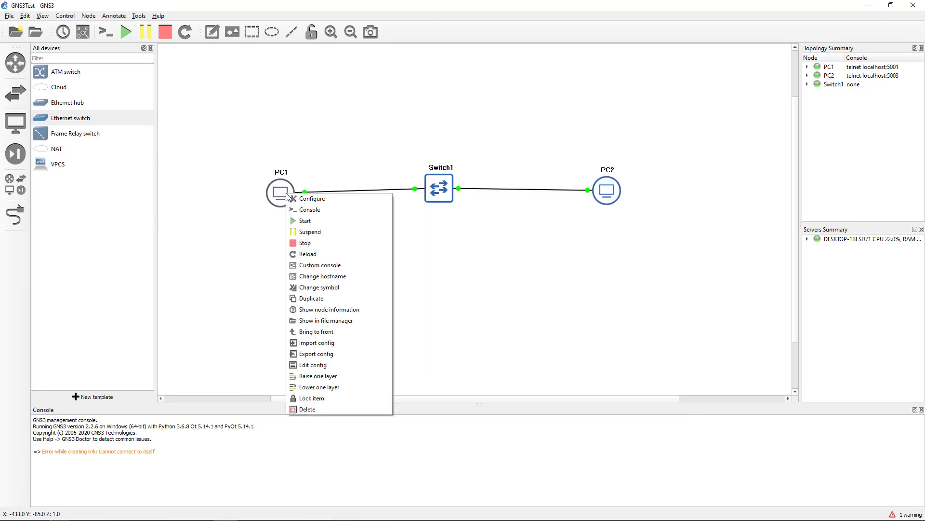
pyautogui.click(307, 213)
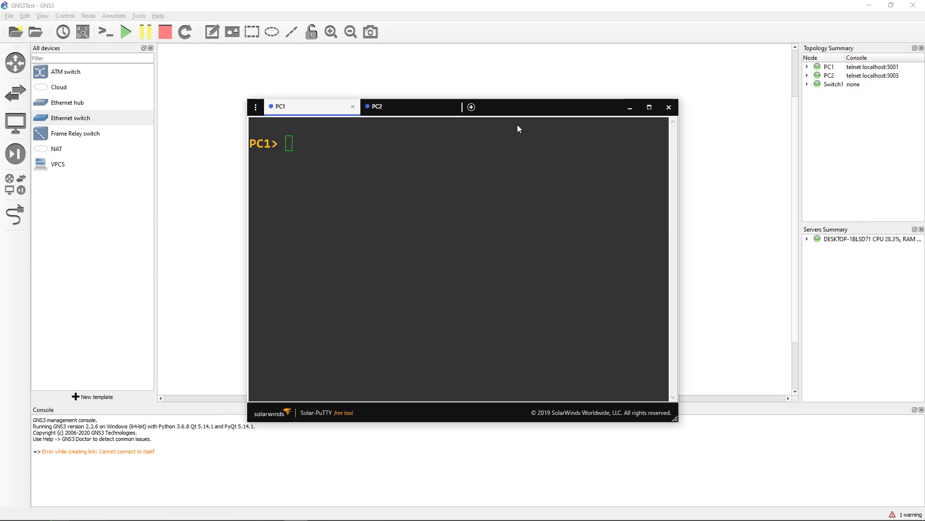
pyautogui.moveTo(517, 114); pyautogui.dragTo(458, 276)
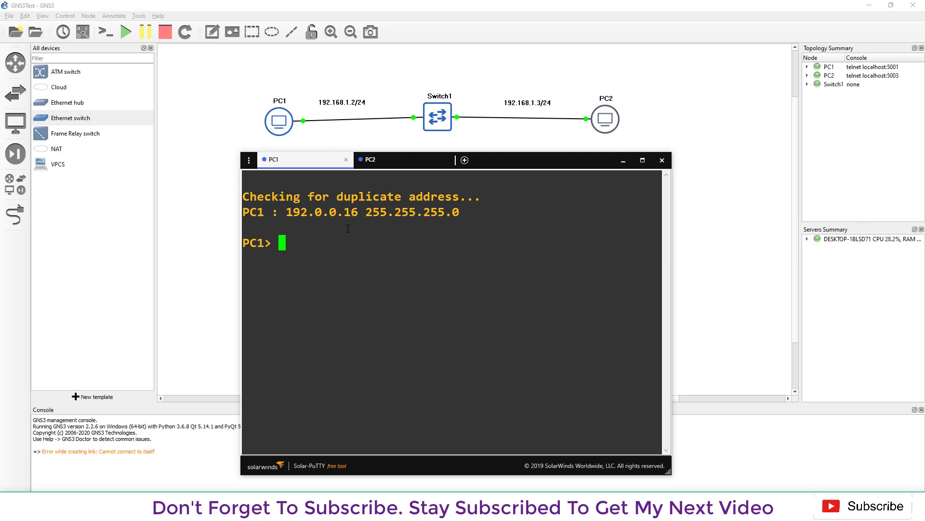
pyautogui.write('ip 192.168.1.2/24')
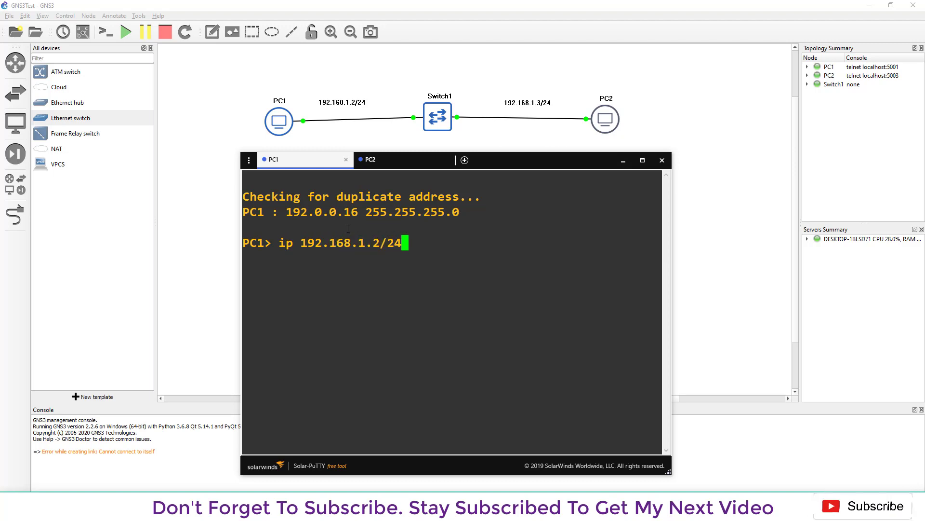
pyautogui.press('Return')
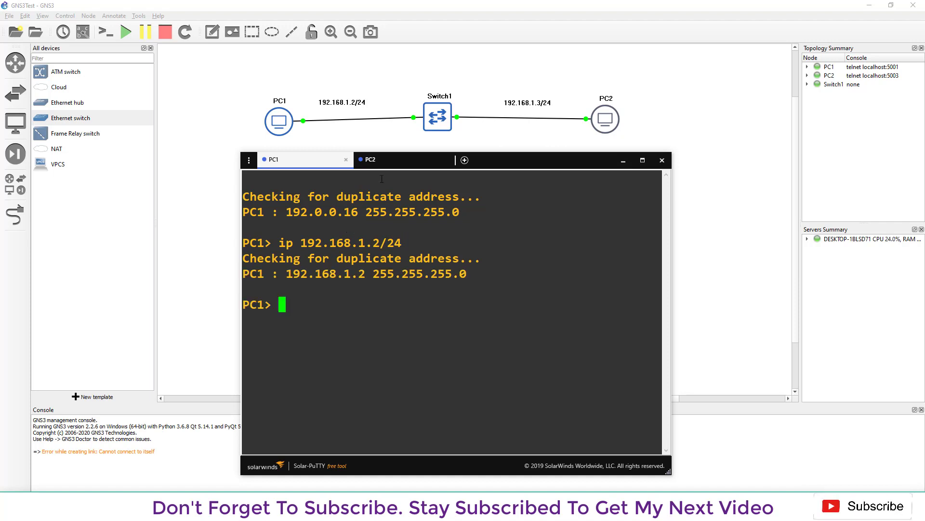
# In PC2's console, run 'ip 192.168.1.3/24' to set its address
pyautogui.click(389, 163)
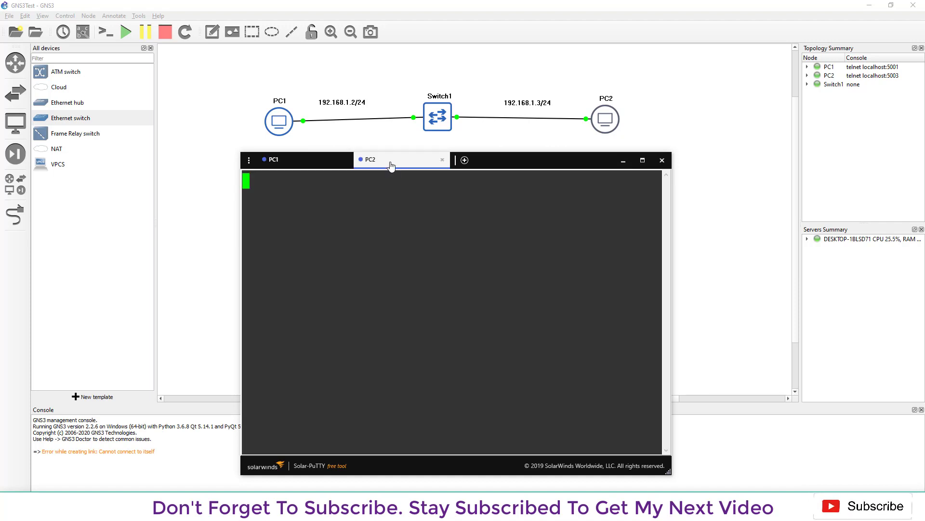
pyautogui.press('Return')
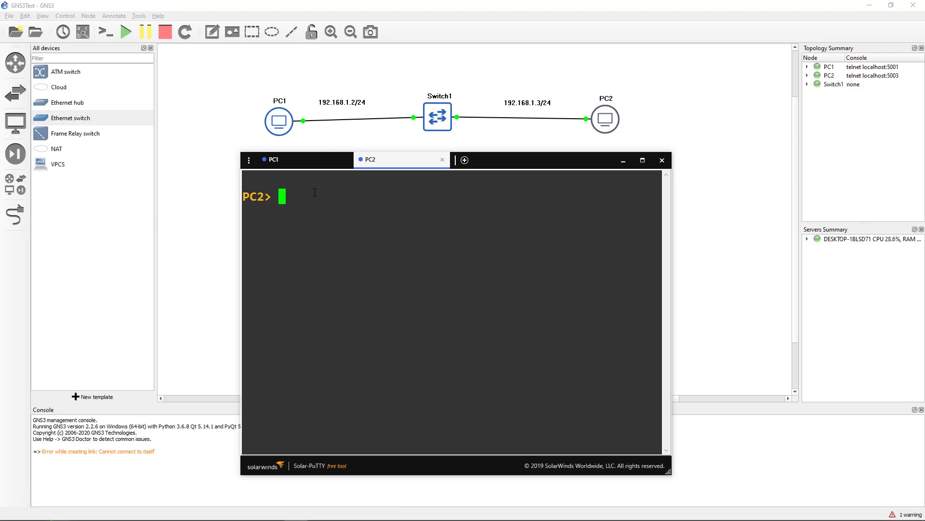
pyautogui.write('ip 192.168')
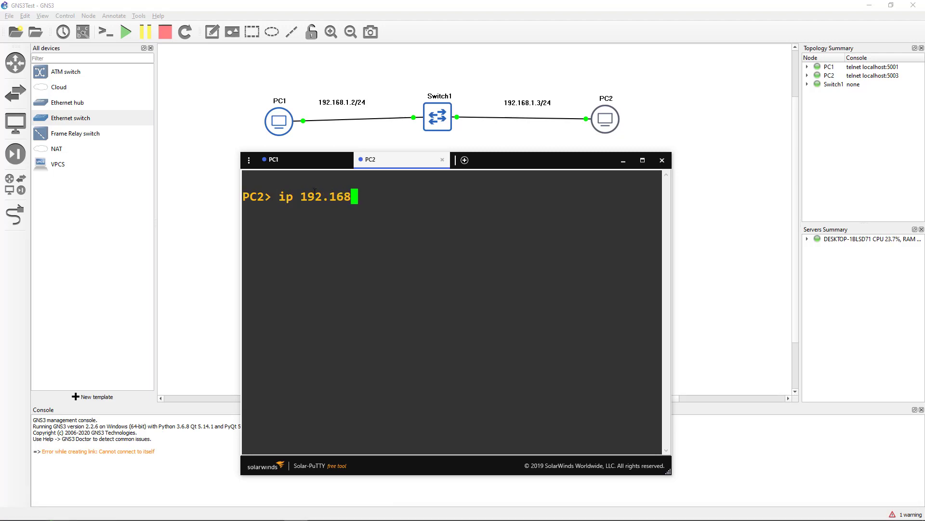
pyautogui.write('.1.3/24')
pyautogui.press('Return')
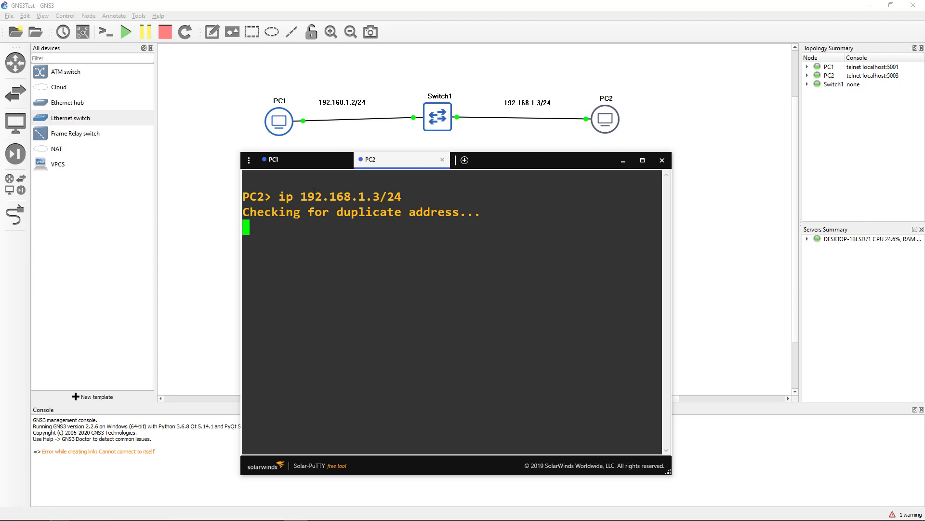
pyautogui.click(294, 148)
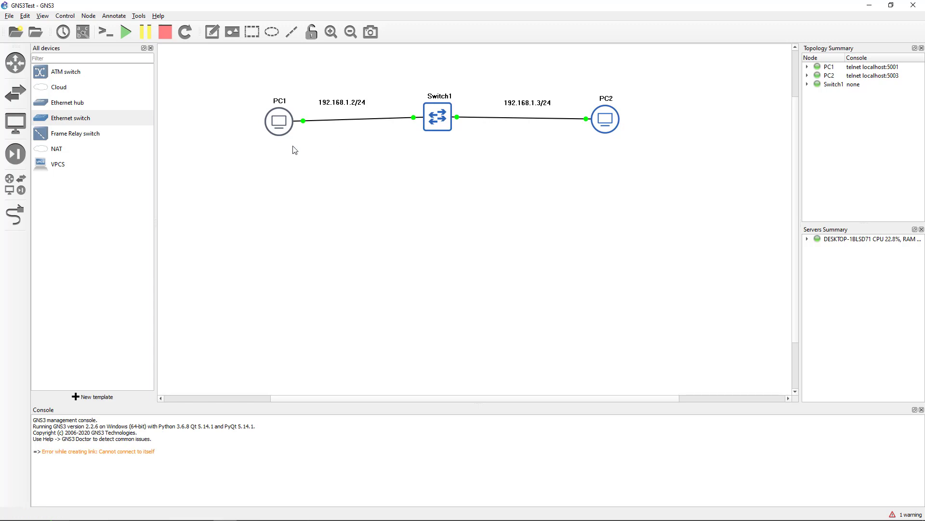
pyautogui.hotkey('alt', 'Tab')
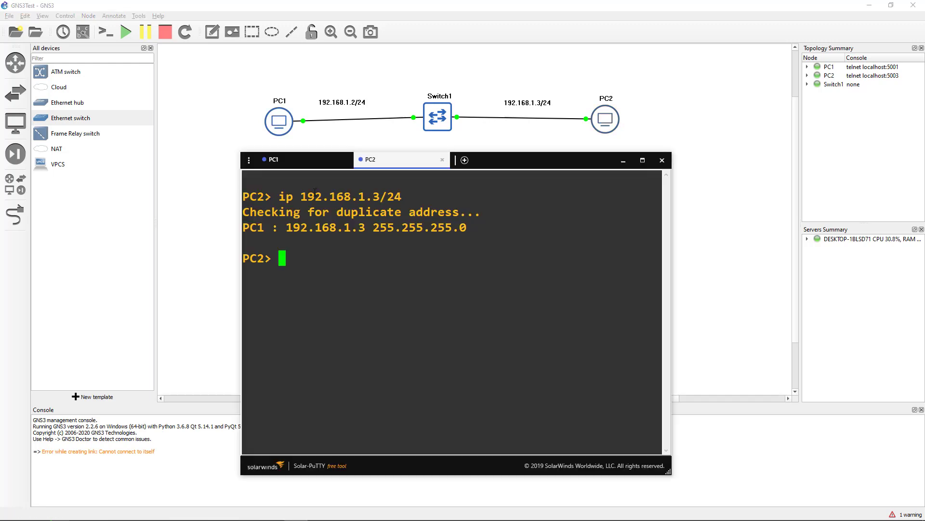
# Ping 192.168.1.3 from PC1 and 192.168.1.2 from PC2
pyautogui.write('ping 1')
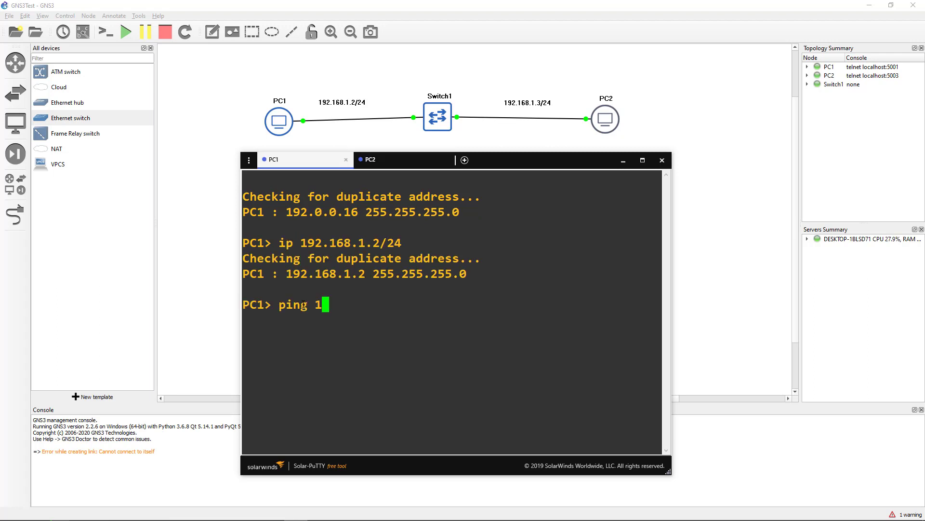
pyautogui.write('92.168.1.3')
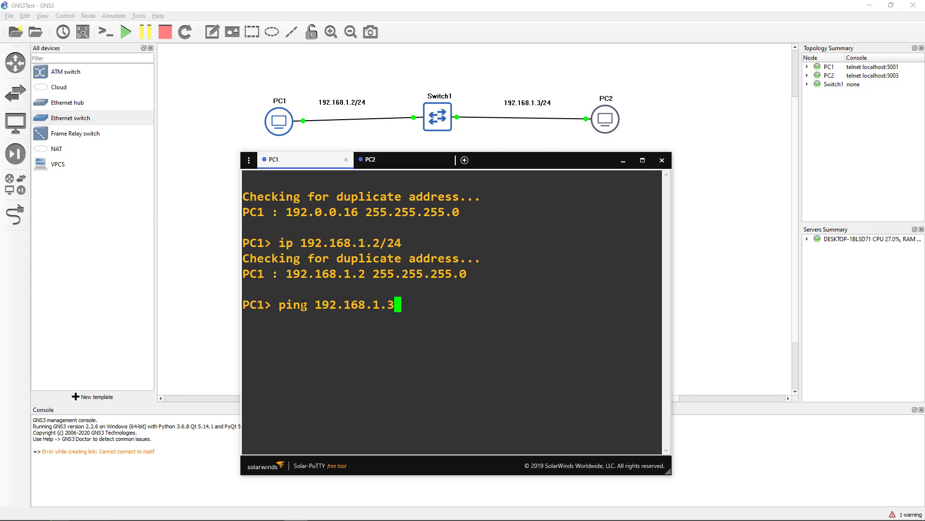
pyautogui.press('Return')
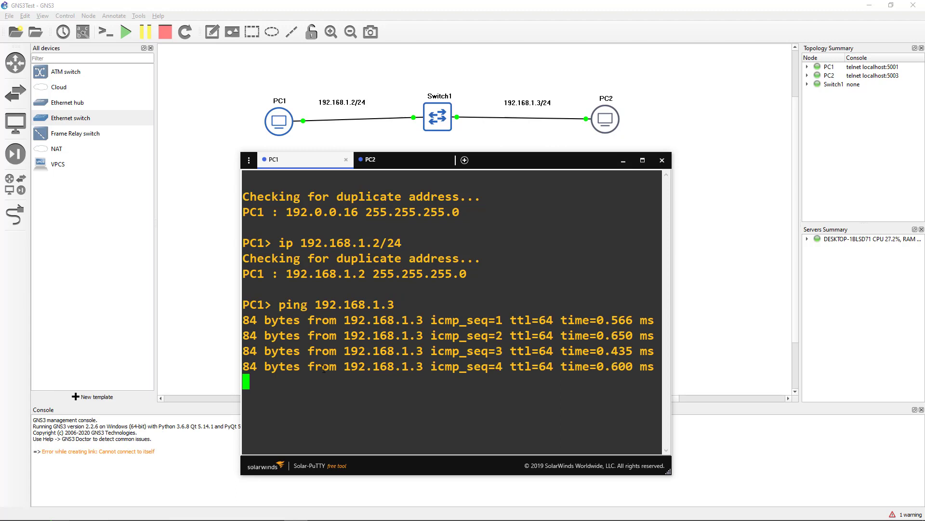
pyautogui.click(386, 161)
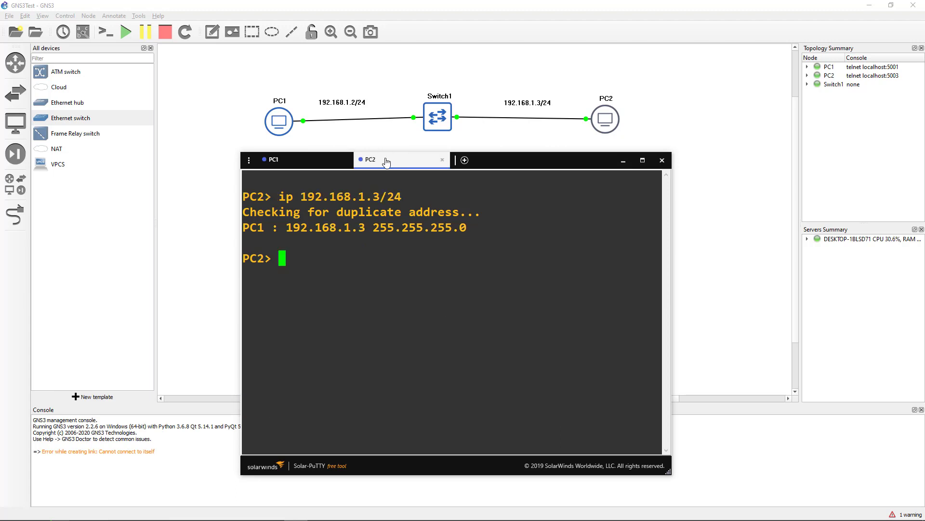
pyautogui.write('ping 192.')
pyautogui.write('168.1.2')
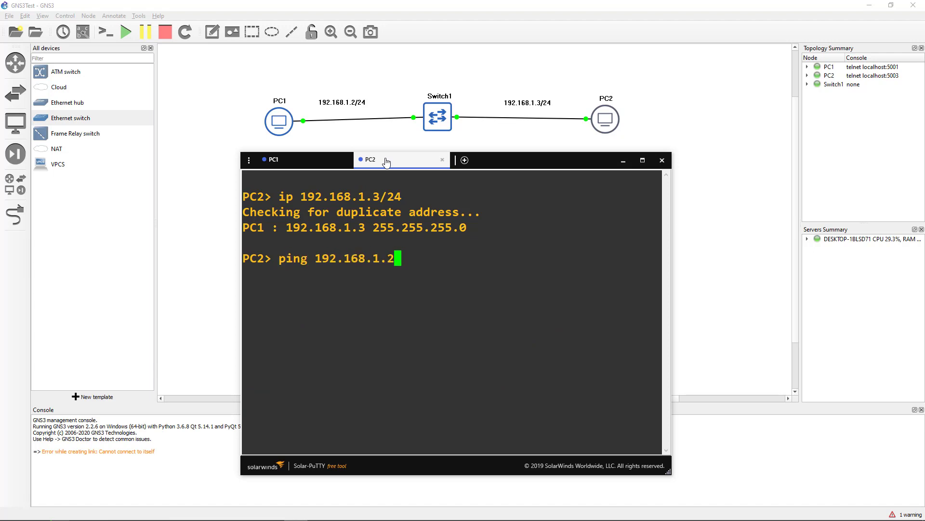
pyautogui.press('Return')
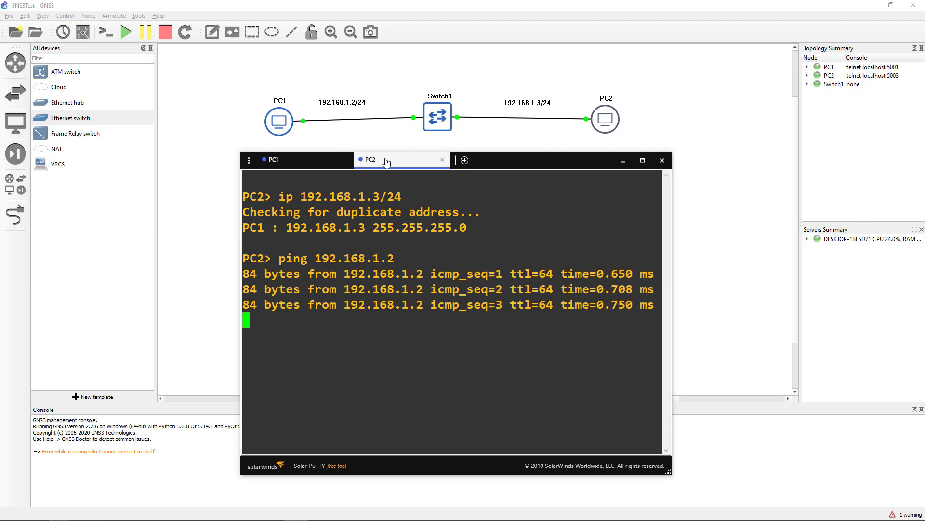
# Close PC2's session and run 'show ip' on PC1
pyautogui.click(442, 159)
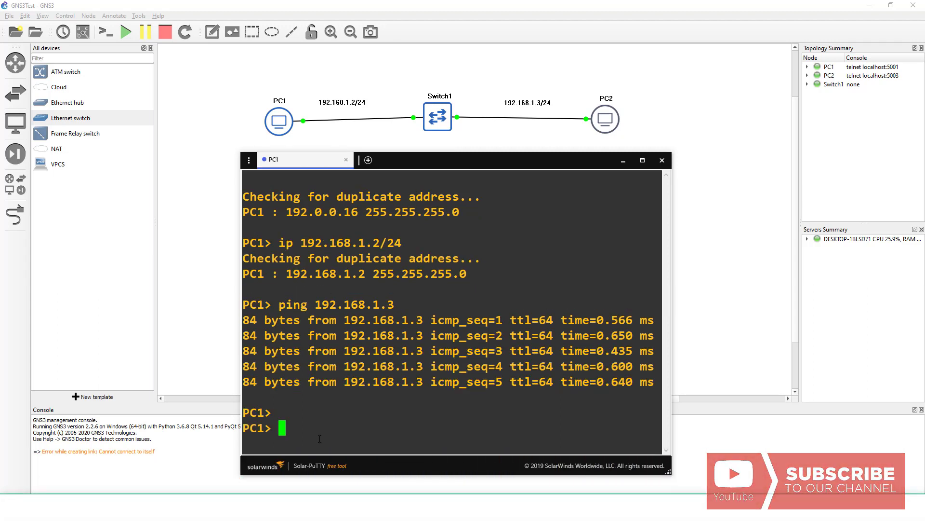
pyautogui.write('show ip')
pyautogui.press('Return')
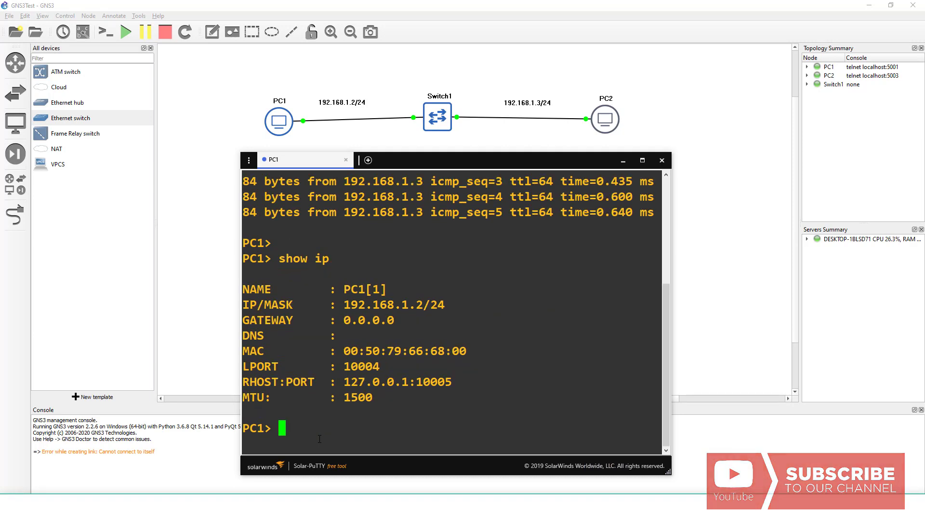